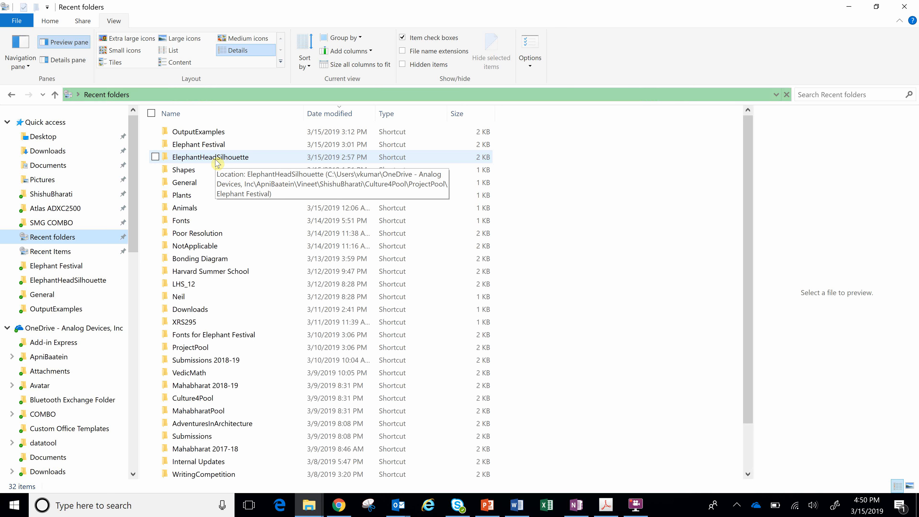
Copy the "Right black-elephant" image from the ElephantHeadSilhouette folder to the Desktop.
double_click(216, 158)
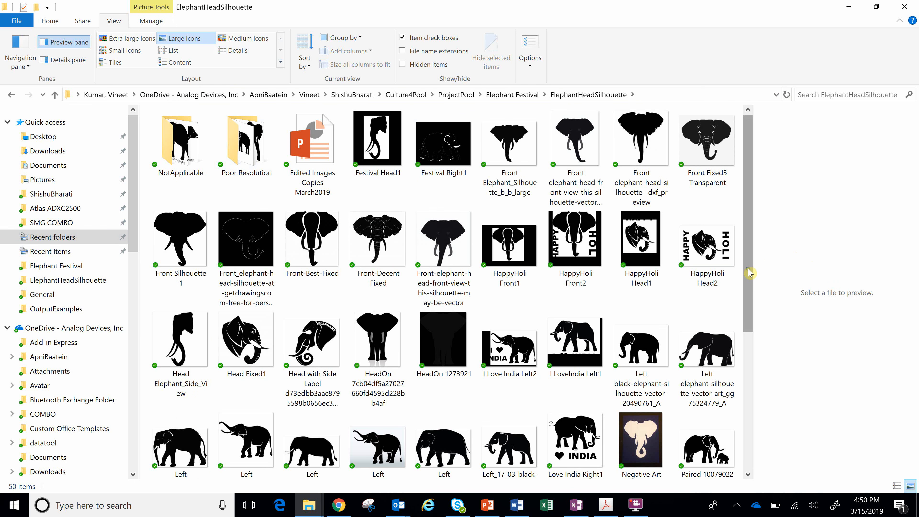
right_click(748, 293)
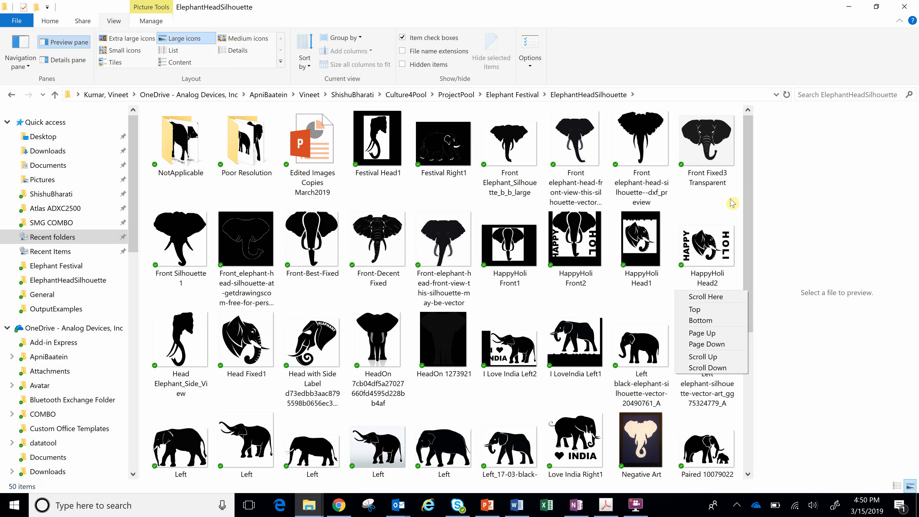
click(749, 449)
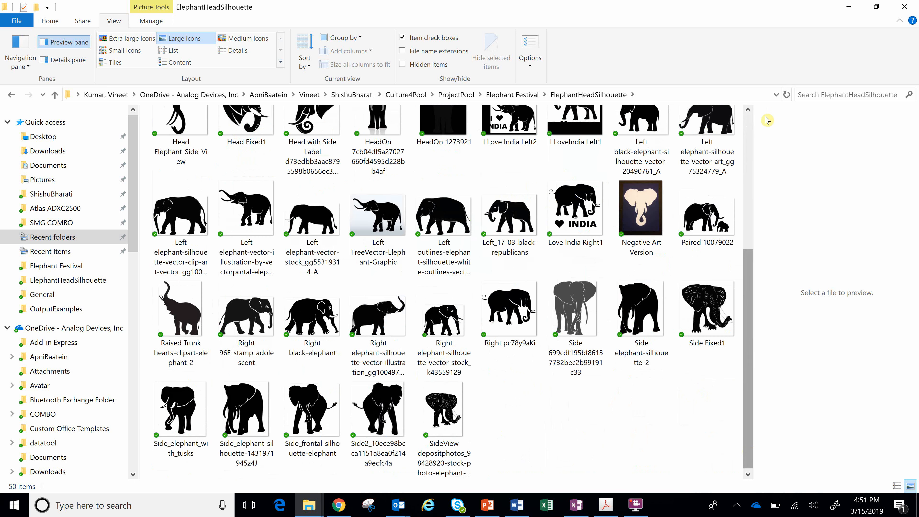
click(746, 113)
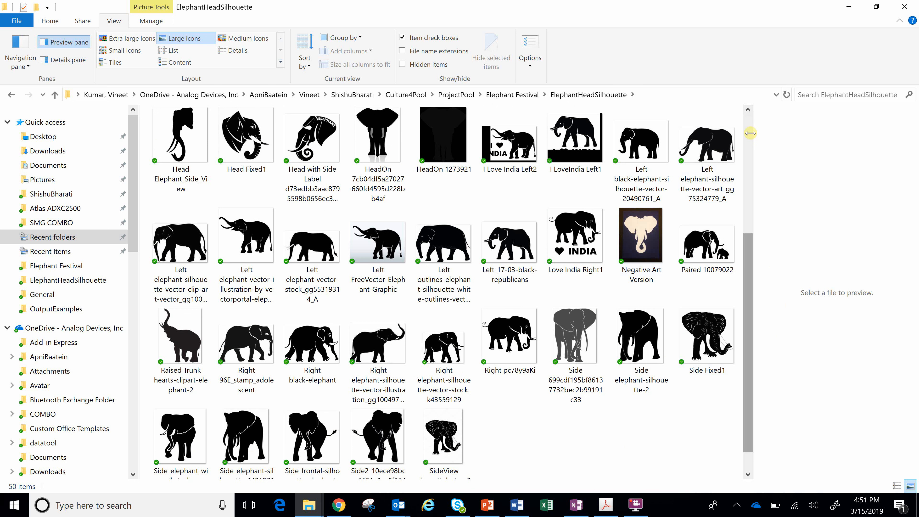
click(750, 125)
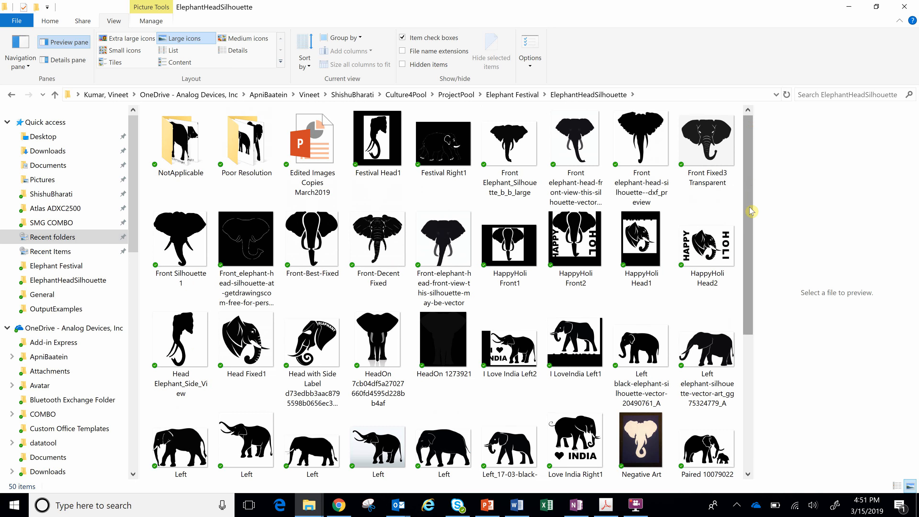
drag(751, 211, 753, 348)
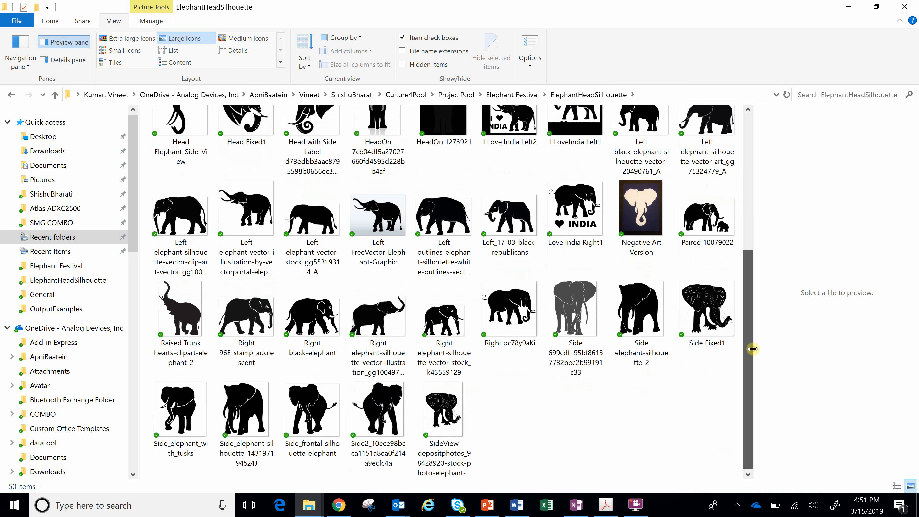
click(303, 315)
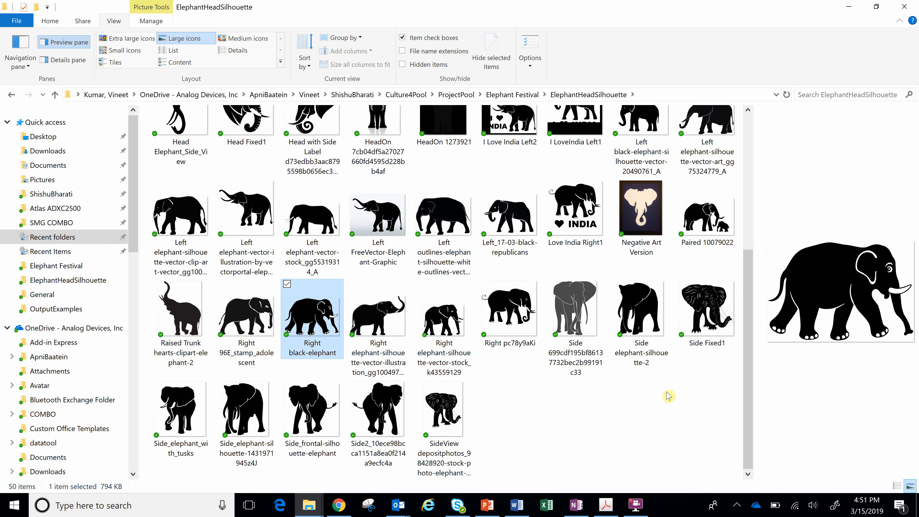
click(64, 139)
click(259, 302)
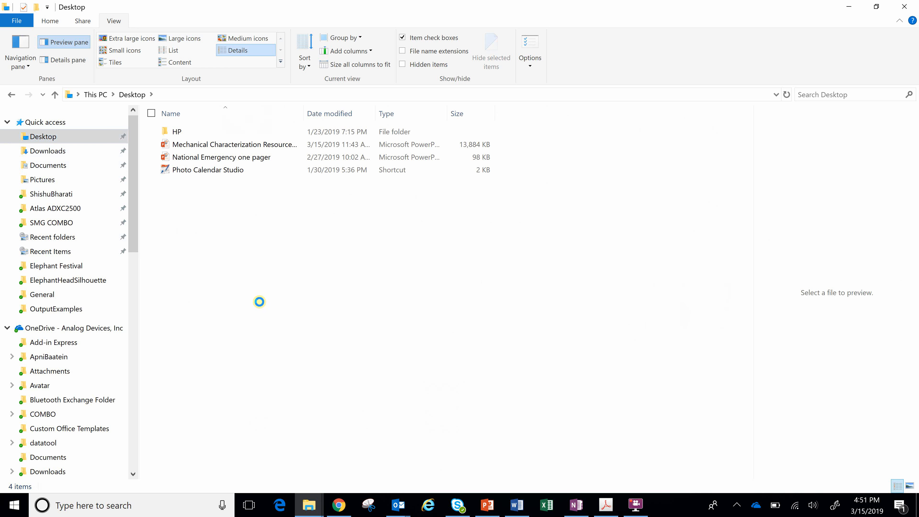
key(ctrl+v)
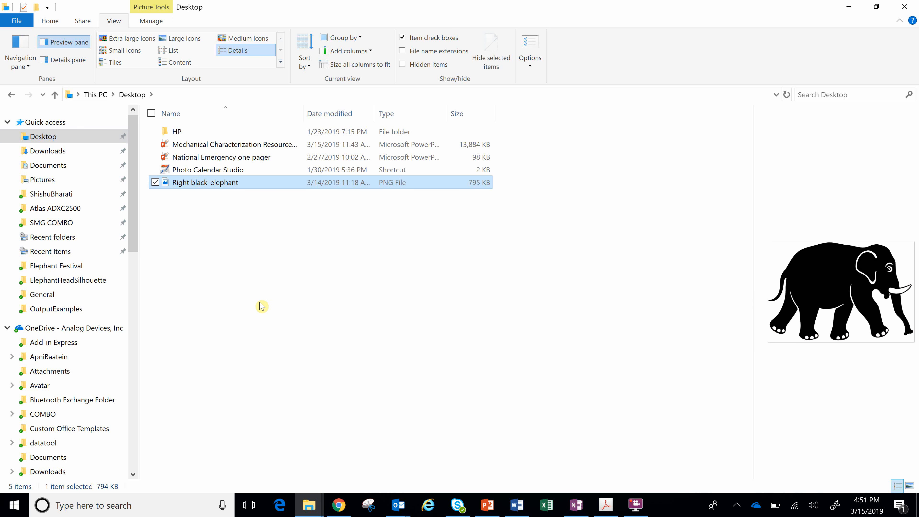
Switch to Acrobat and examine the Hibiscus font characters on page 15 of the dingbat fonts PDF at 125% zoom.
click(607, 511)
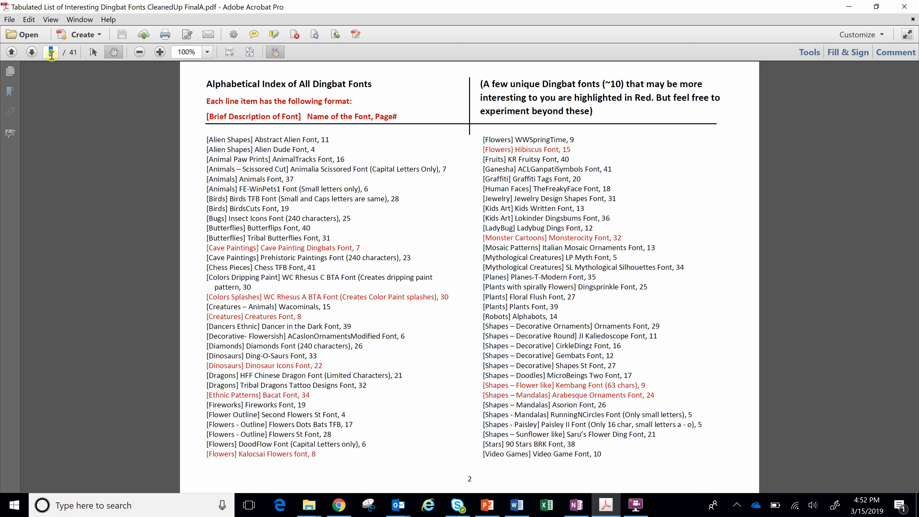
key(Return)
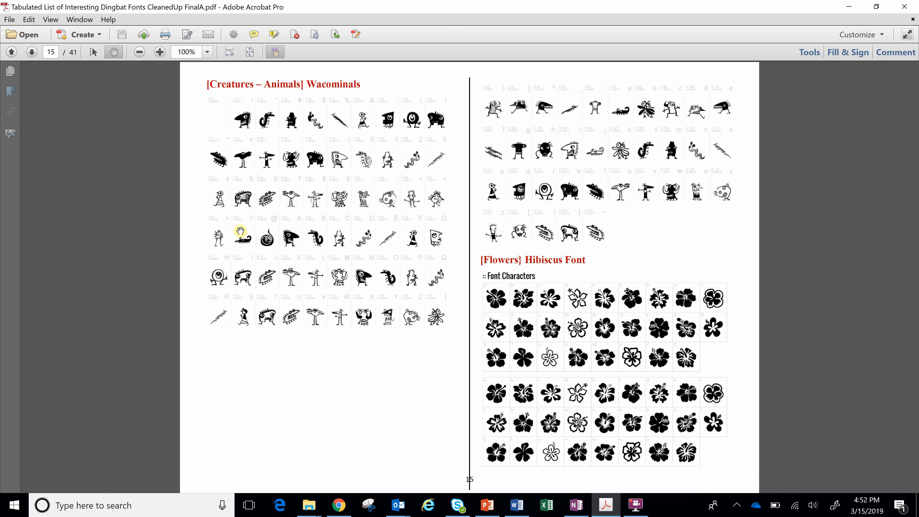
click(160, 55)
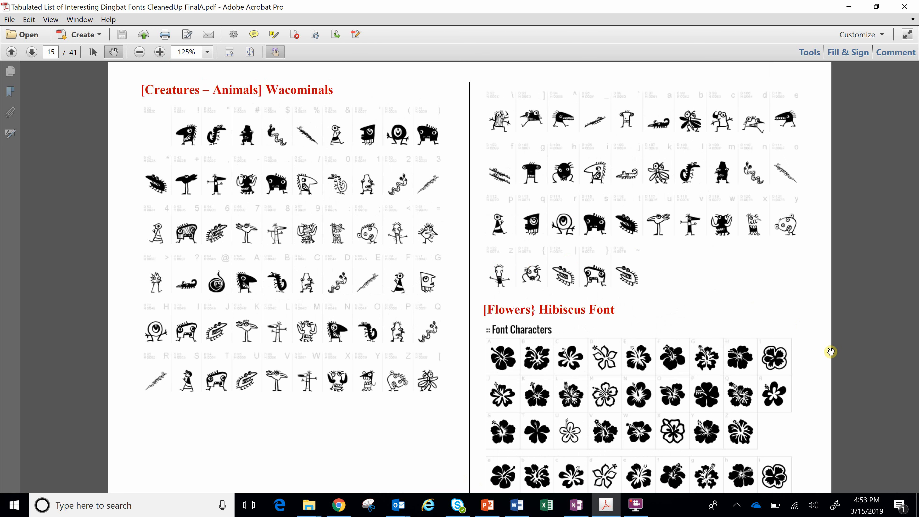
scroll(834, 362, down, 2)
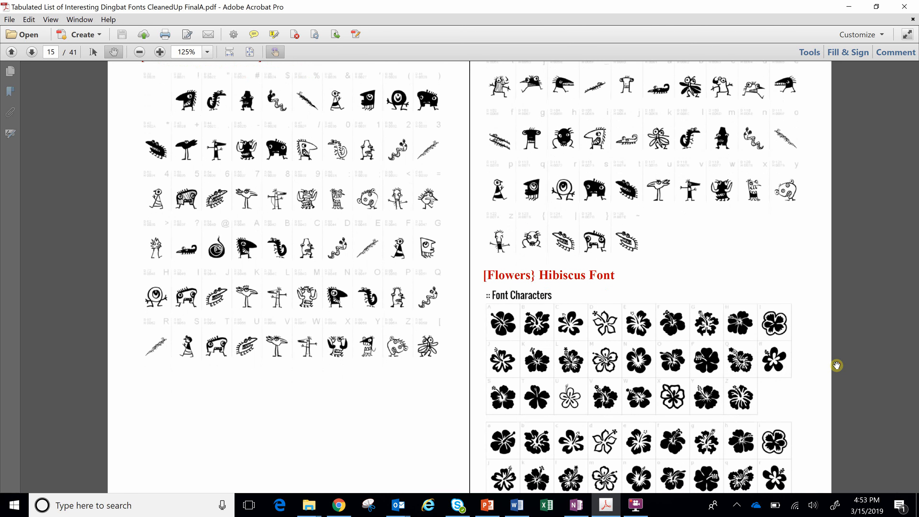
scroll(836, 365, down, 1)
scroll(836, 365, down, 2)
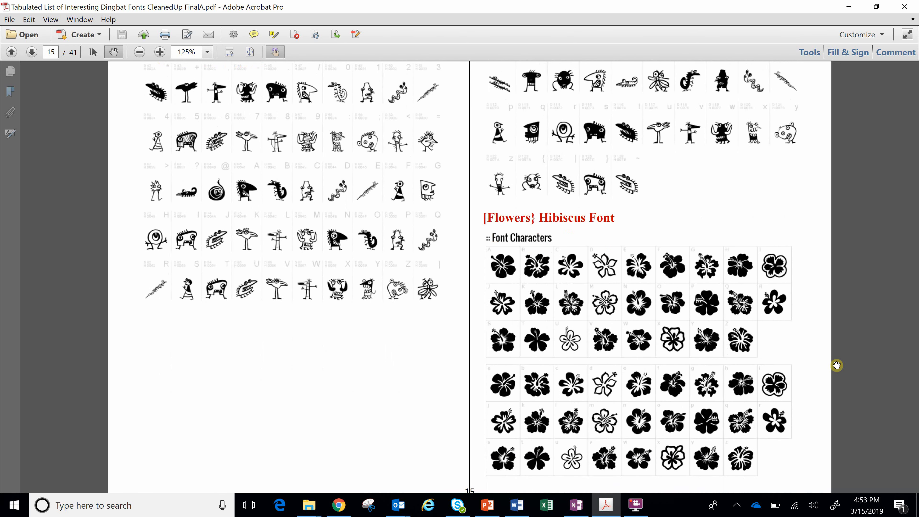
scroll(836, 364, down, 1)
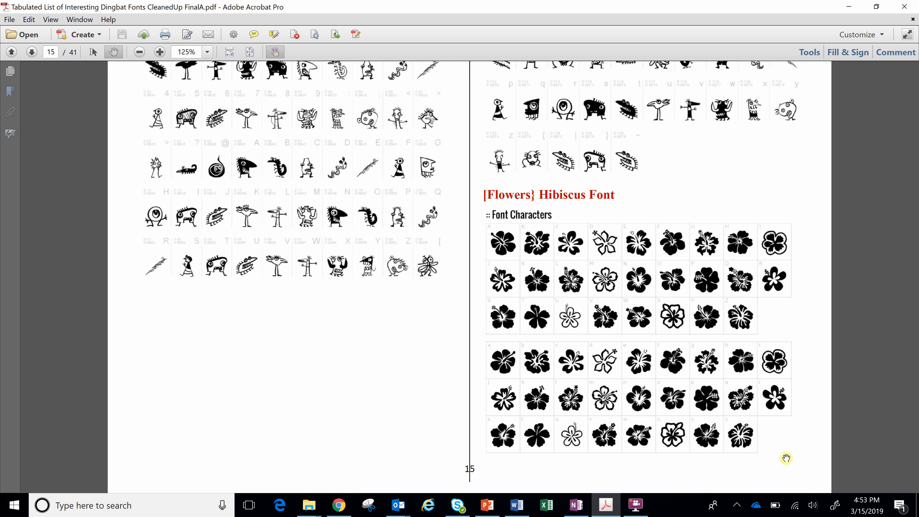
Return to File Explorer, open the Plants subfolder of Fonts and select the Hibiscus TrueType font file.
click(310, 509)
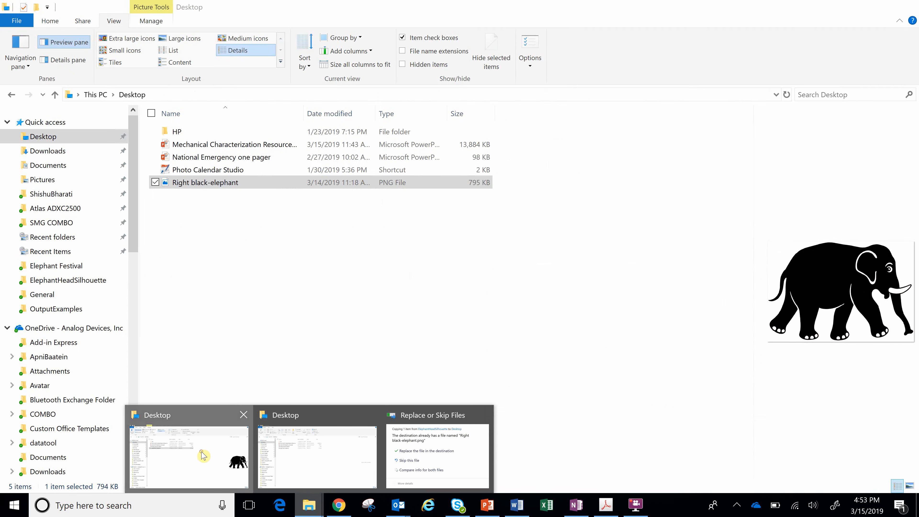
click(203, 455)
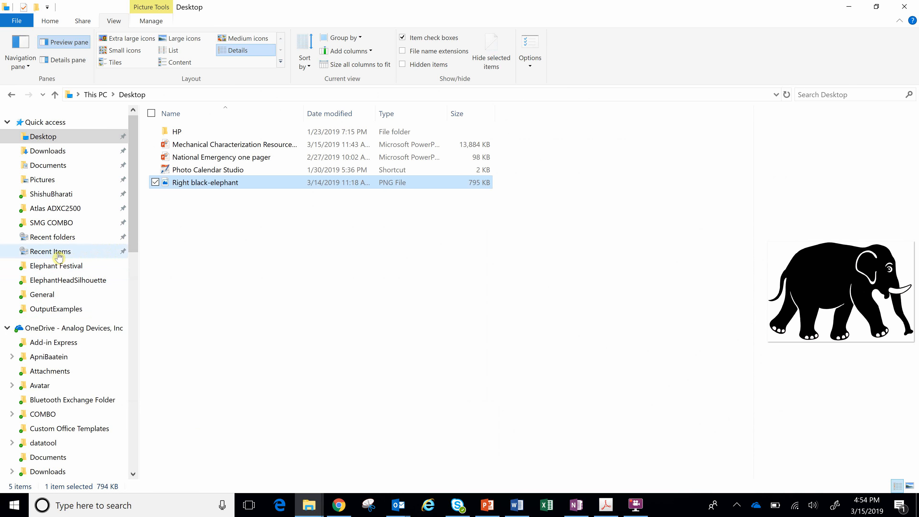
click(58, 239)
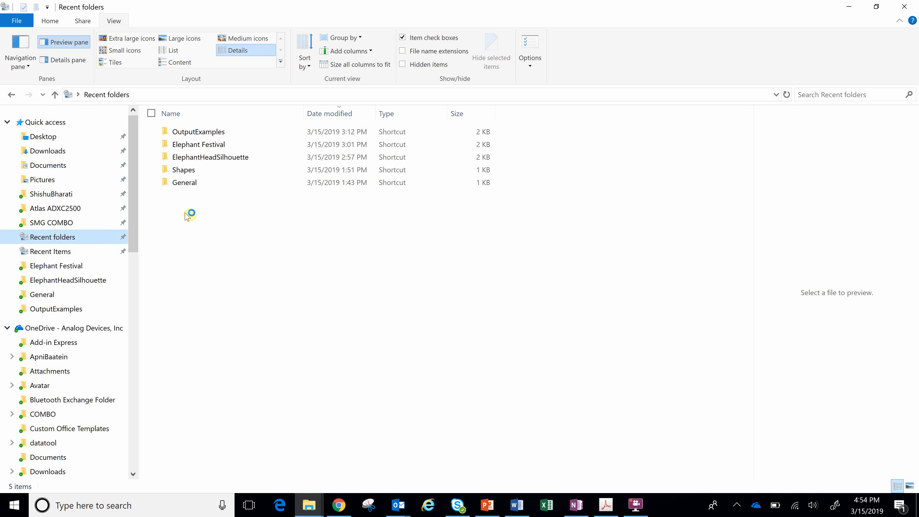
double_click(184, 170)
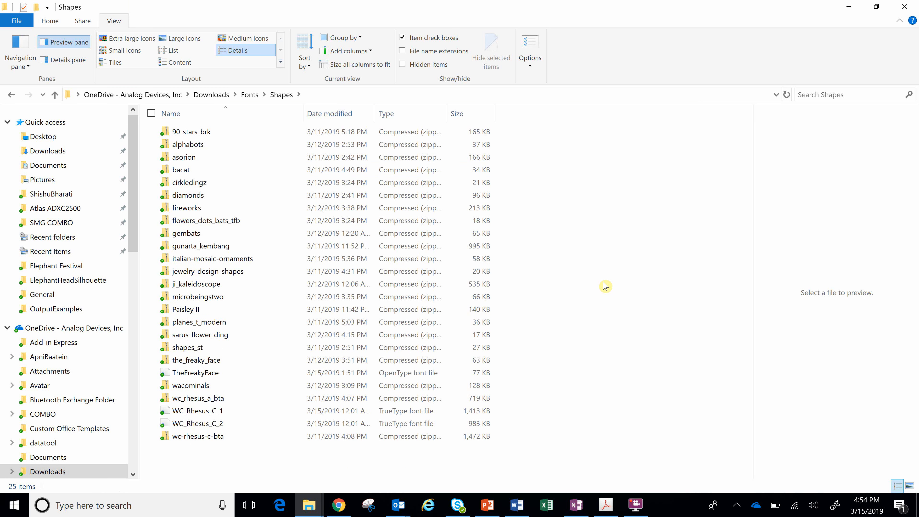
click(253, 97)
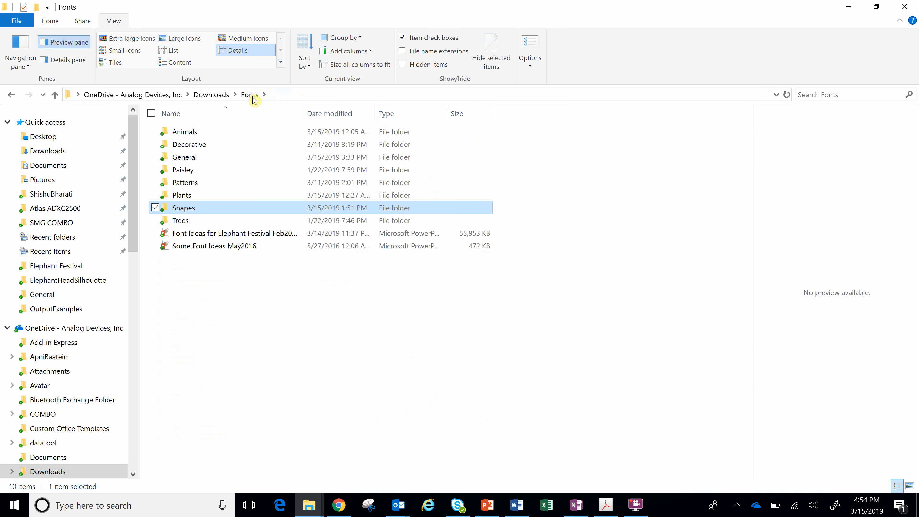
double_click(188, 194)
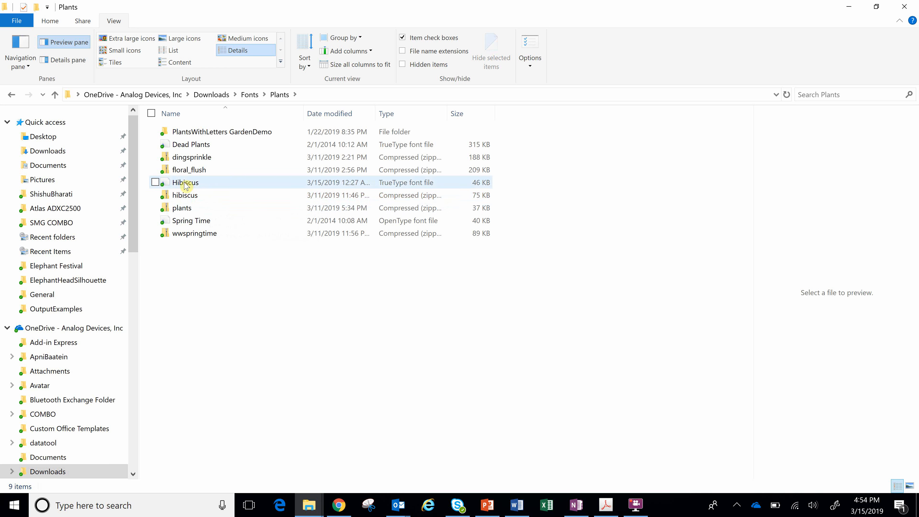
click(185, 183)
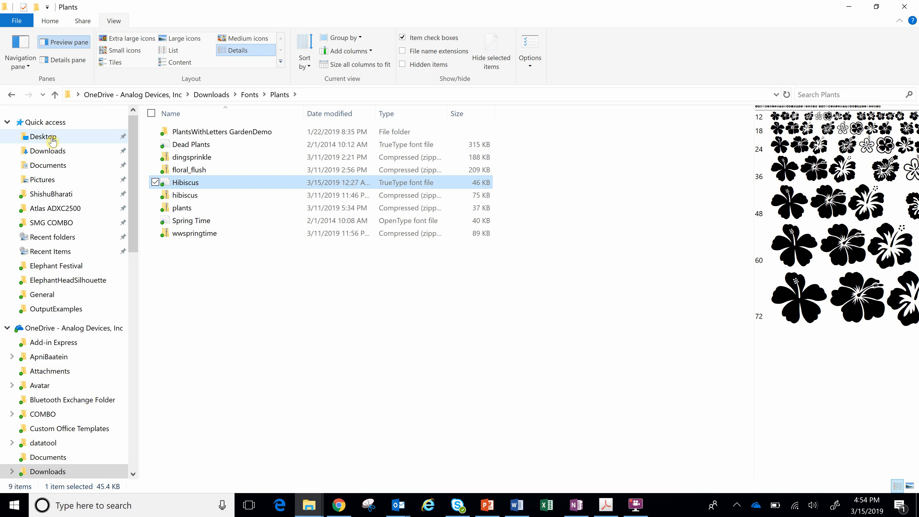
Try to paste the Hibiscus font file onto the Desktop, skipping the duplicate elephant image.
click(43, 137)
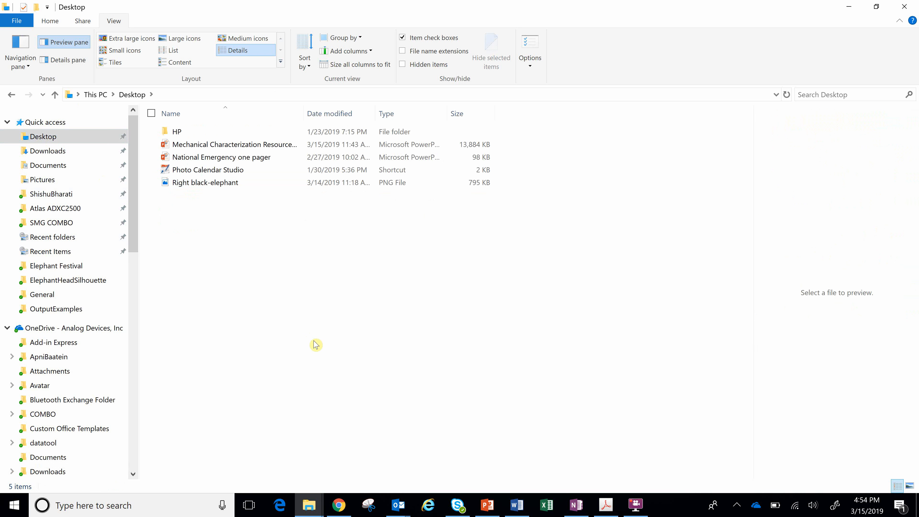
key(ctrl+v)
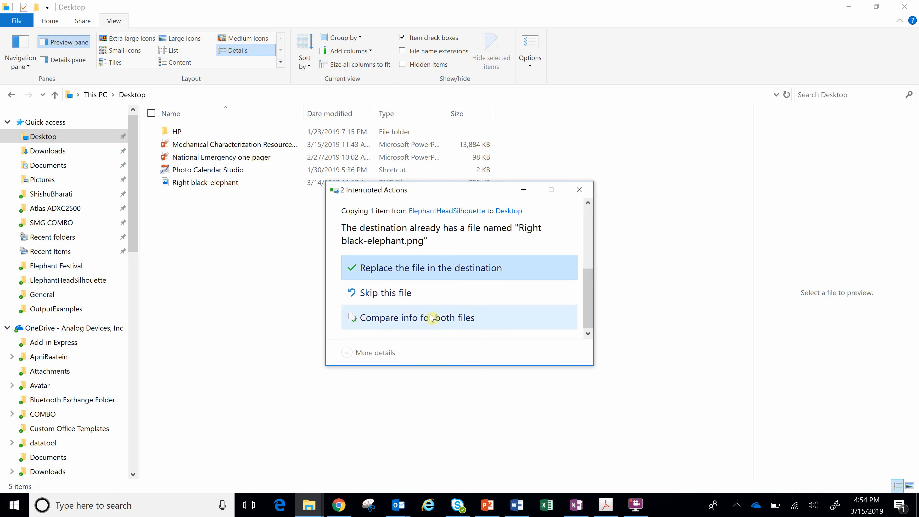
click(396, 293)
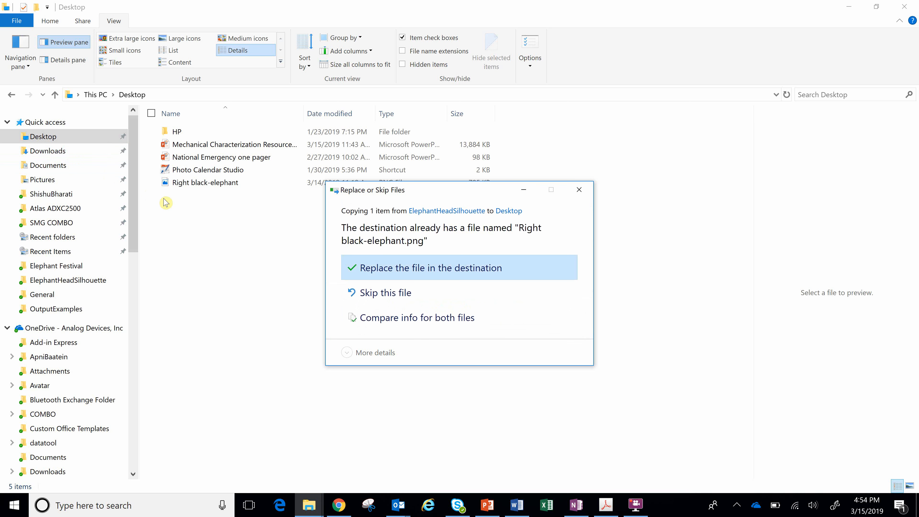
Copy the Hibiscus TrueType font file from the Plants folder to the Desktop.
click(11, 95)
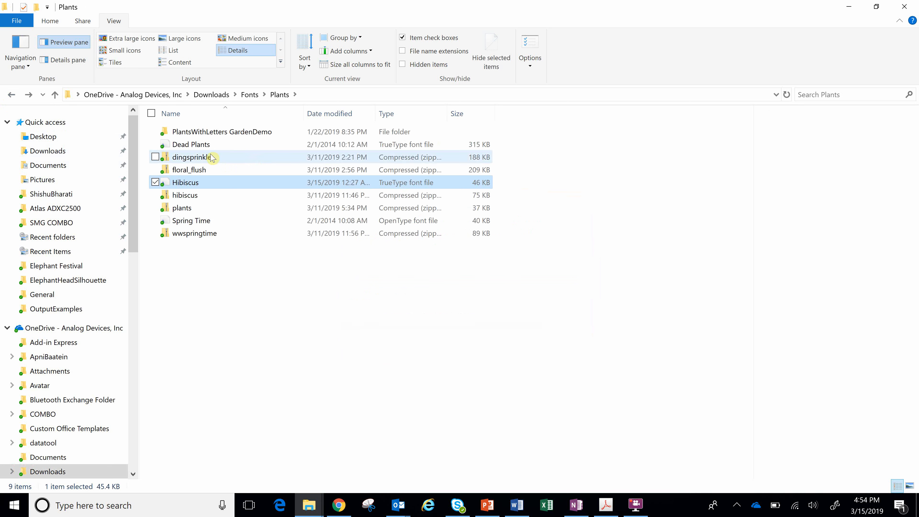
right_click(205, 183)
click(98, 406)
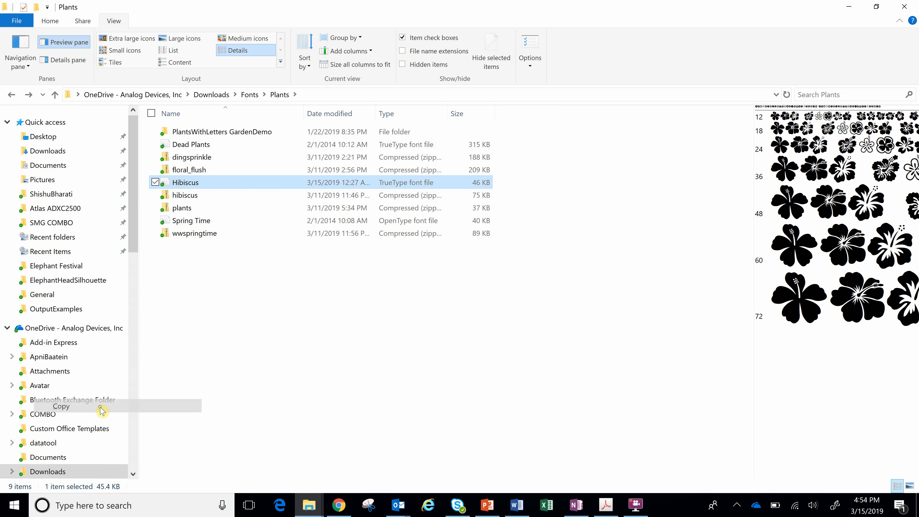
click(46, 139)
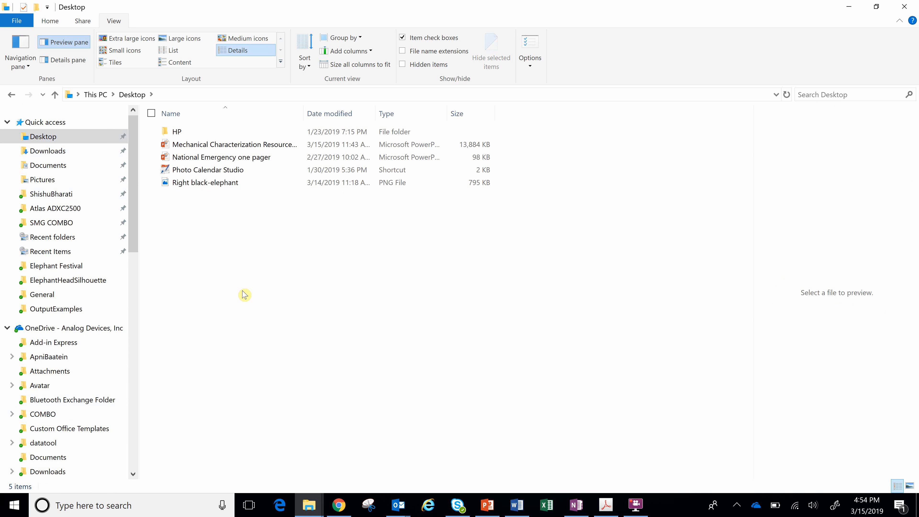
key(ctrl+v)
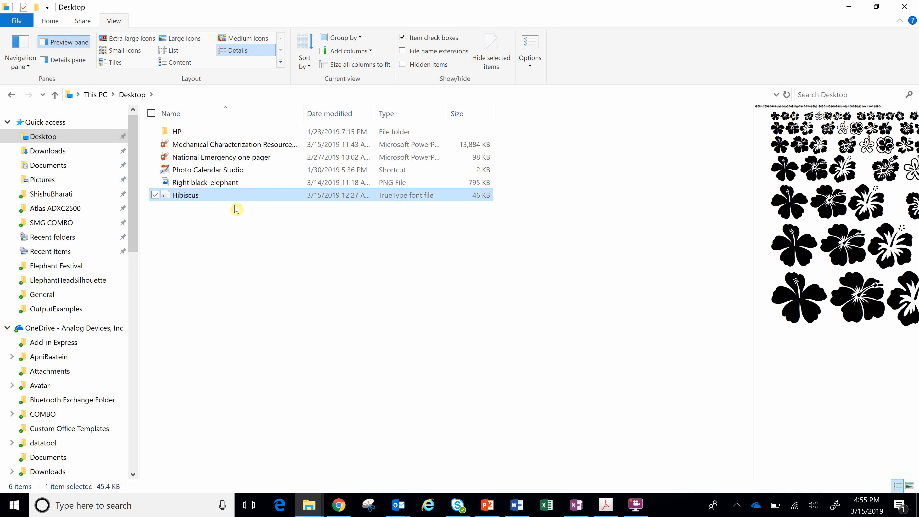
Switch to WordArt.com in Chrome and create a new word art.
click(345, 511)
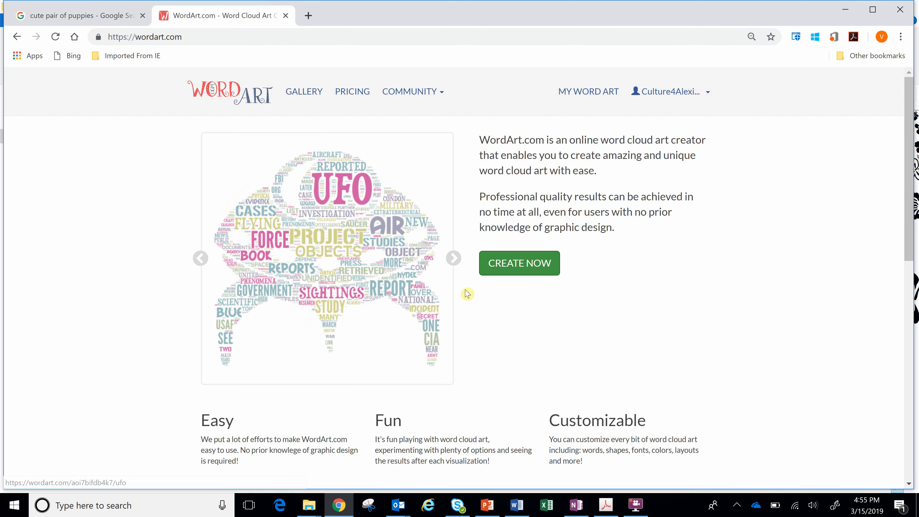
click(499, 267)
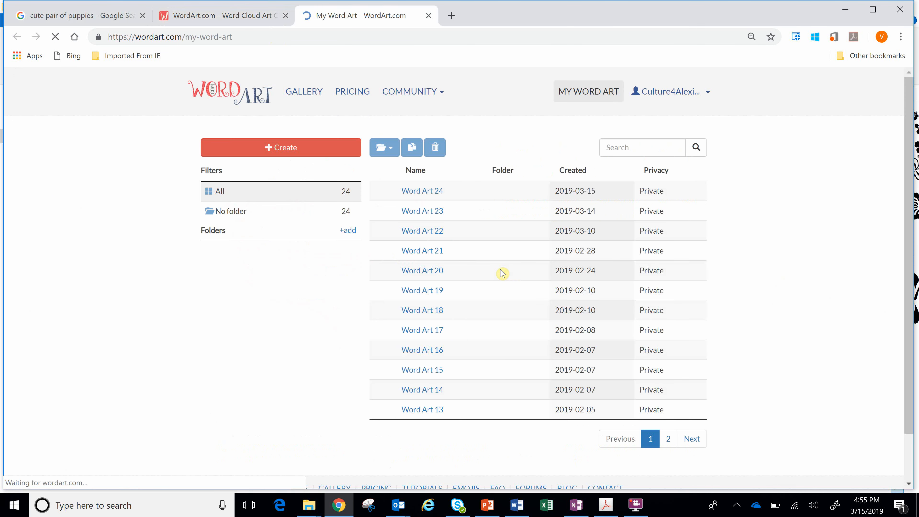
click(303, 153)
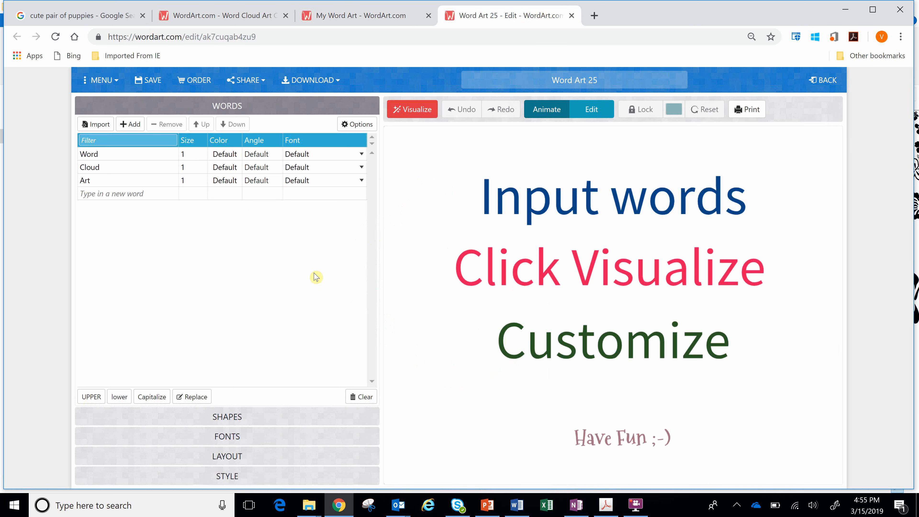
Add the Right black-elephant image from the Desktop as a custom shape, with its Edges setting at 1.
click(225, 417)
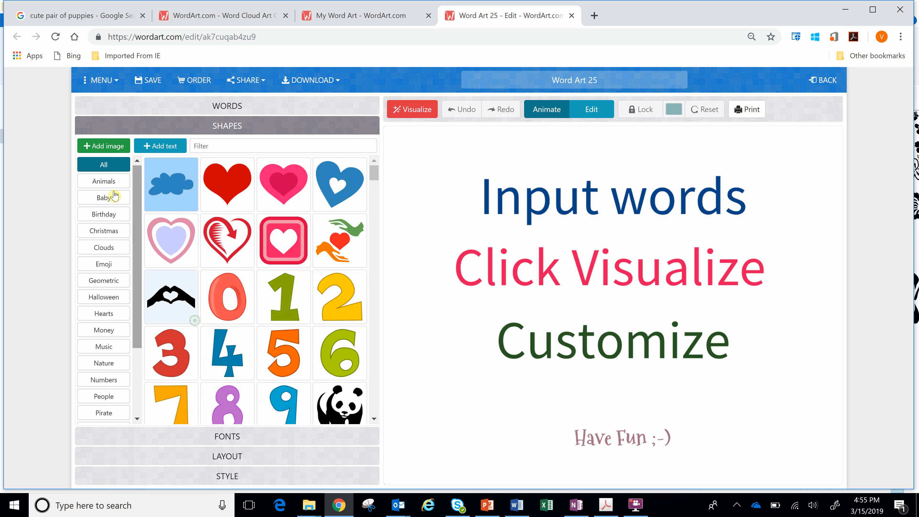
click(108, 150)
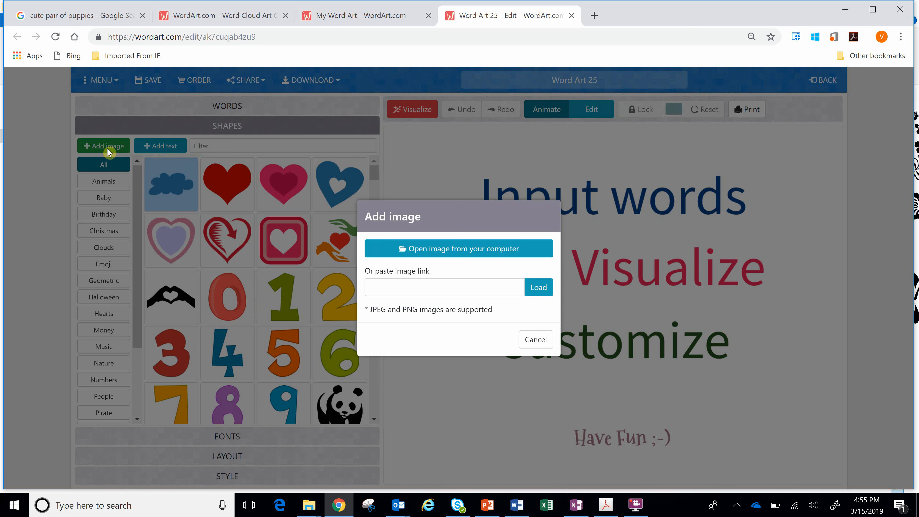
click(455, 250)
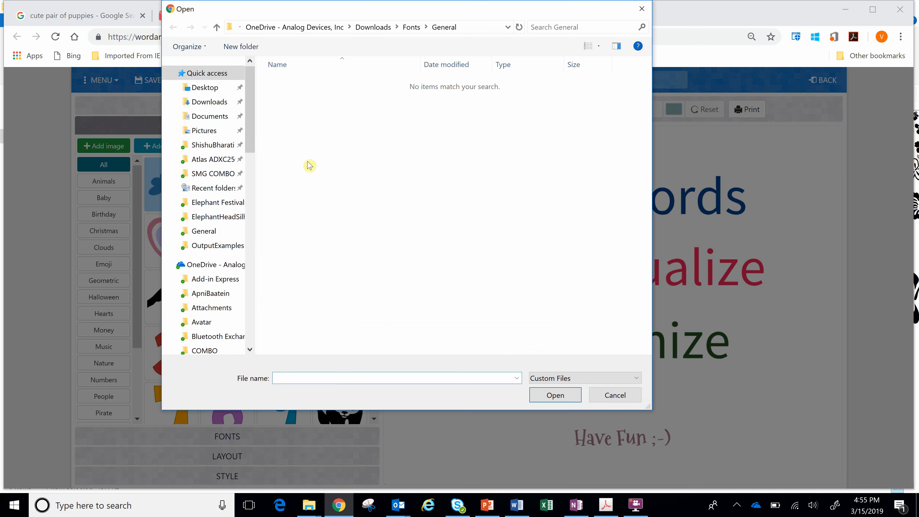
click(221, 90)
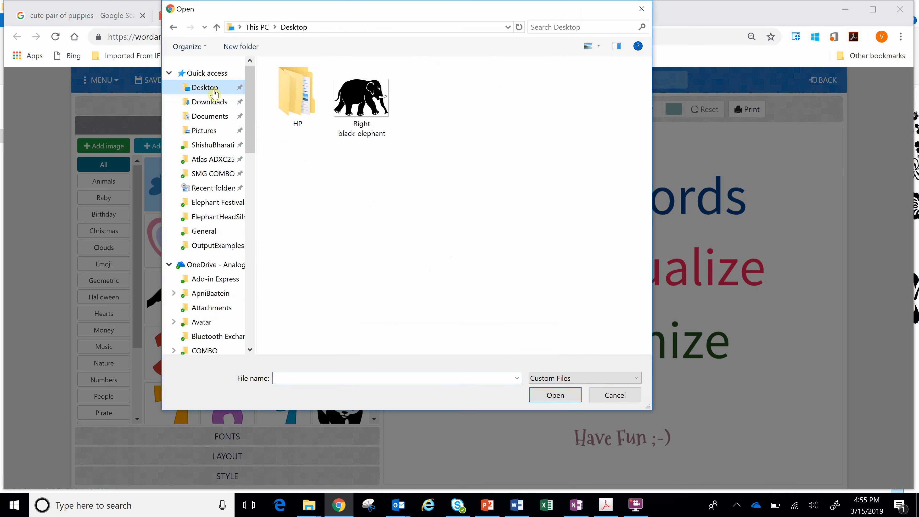
click(351, 123)
double_click(375, 115)
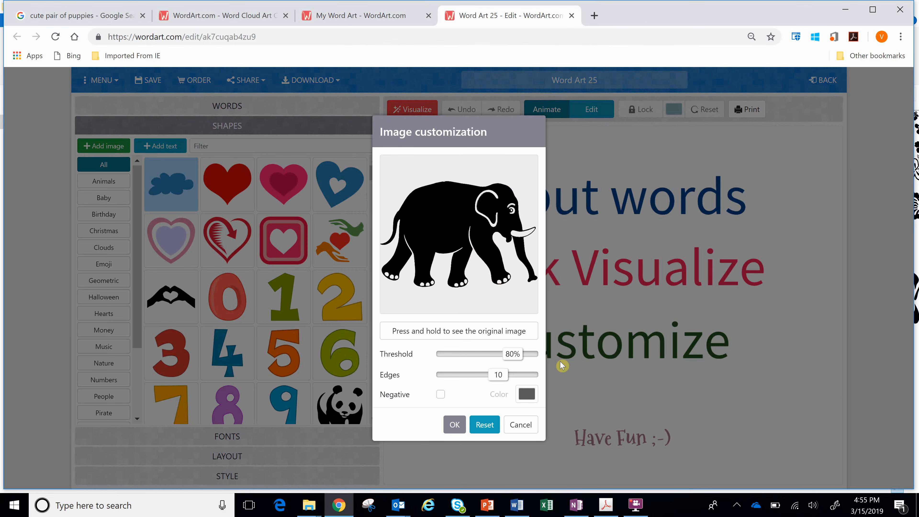
drag(501, 377, 455, 375)
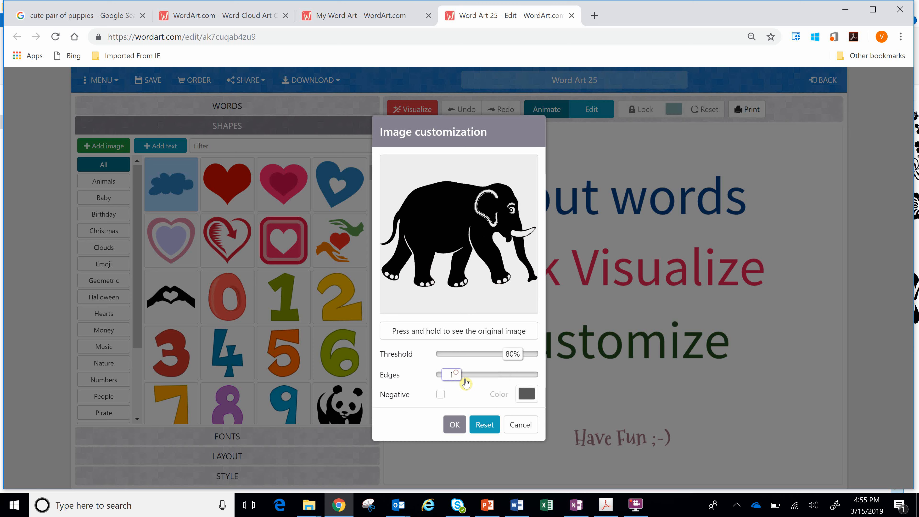
click(454, 426)
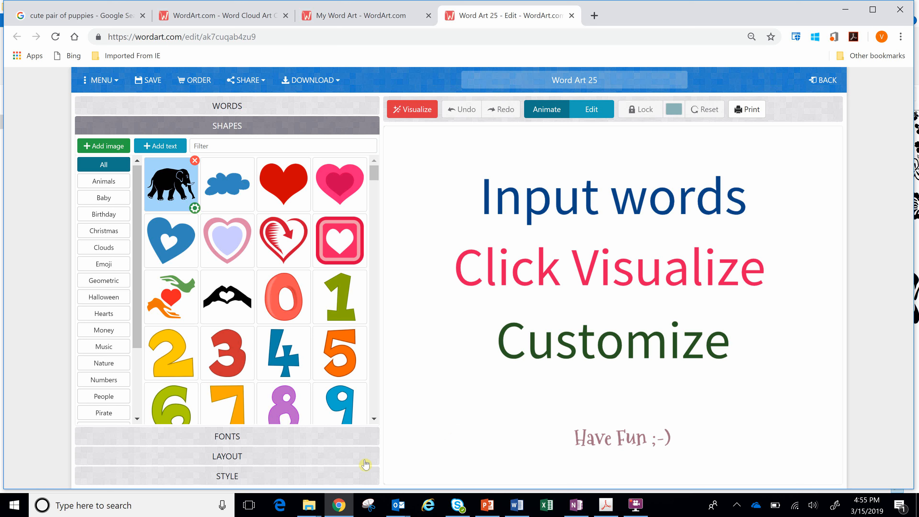
Add the Hibiscus font from the Desktop and select it as the word art's font.
click(301, 439)
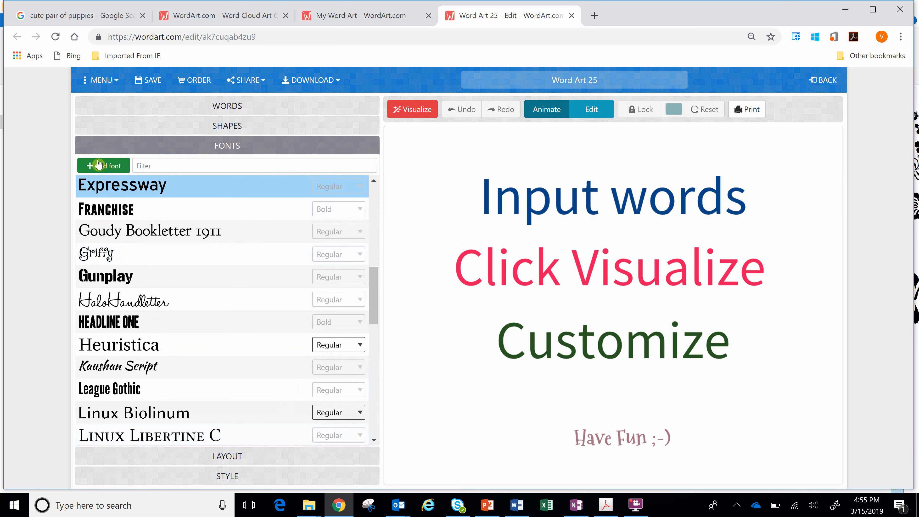
click(110, 167)
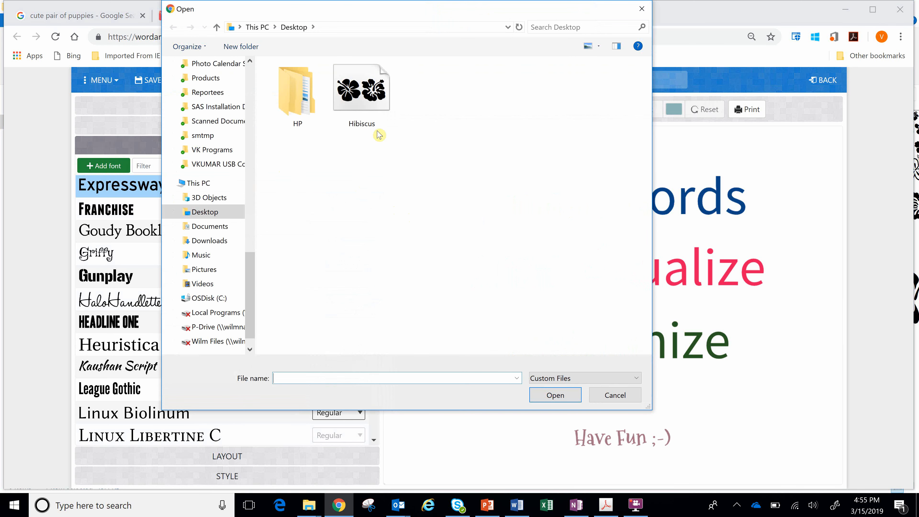
click(359, 96)
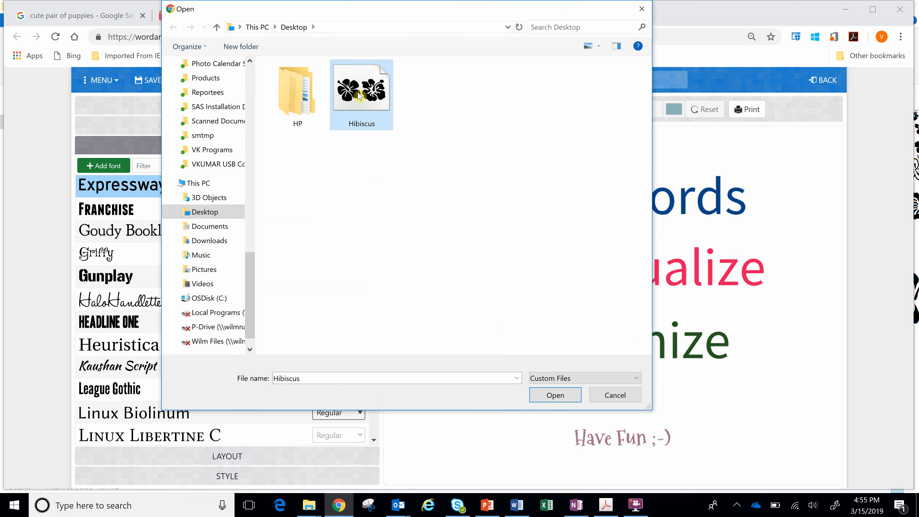
click(560, 395)
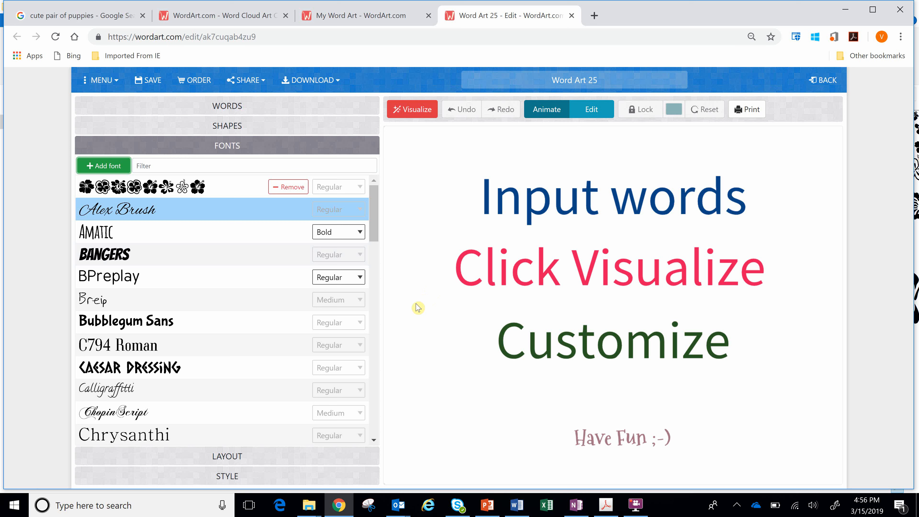
click(217, 196)
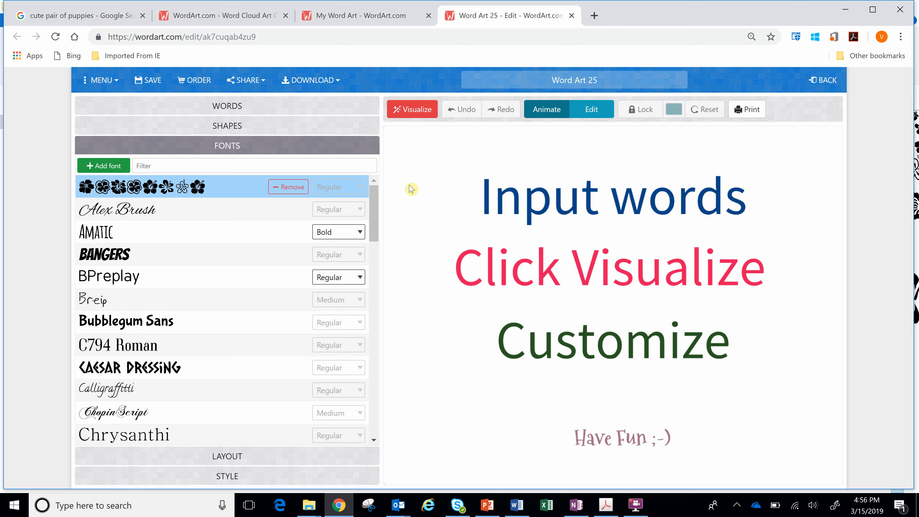
In the word list, clear the first default word and replace the other two with A and E.
click(334, 125)
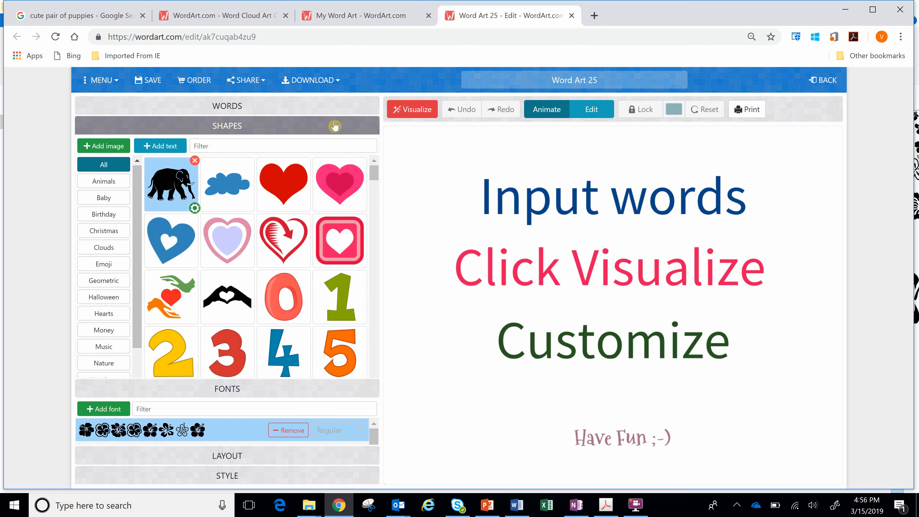
click(274, 111)
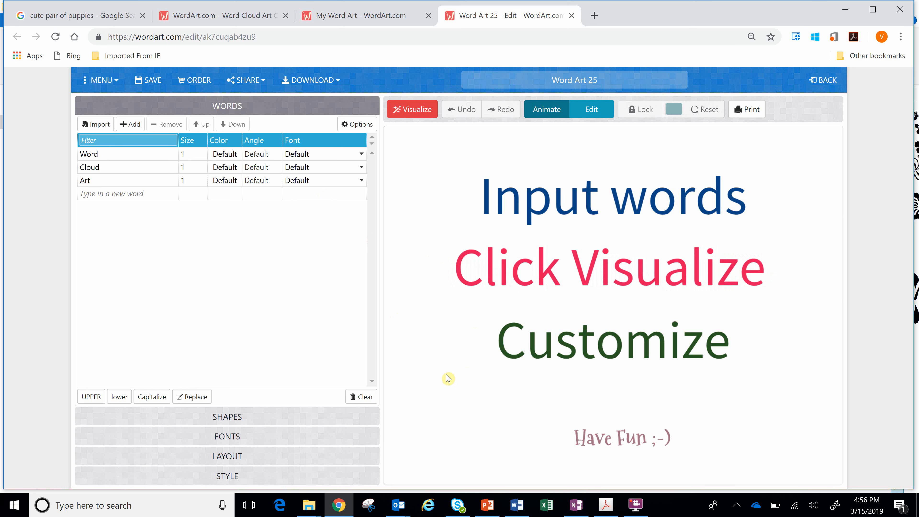
click(149, 157)
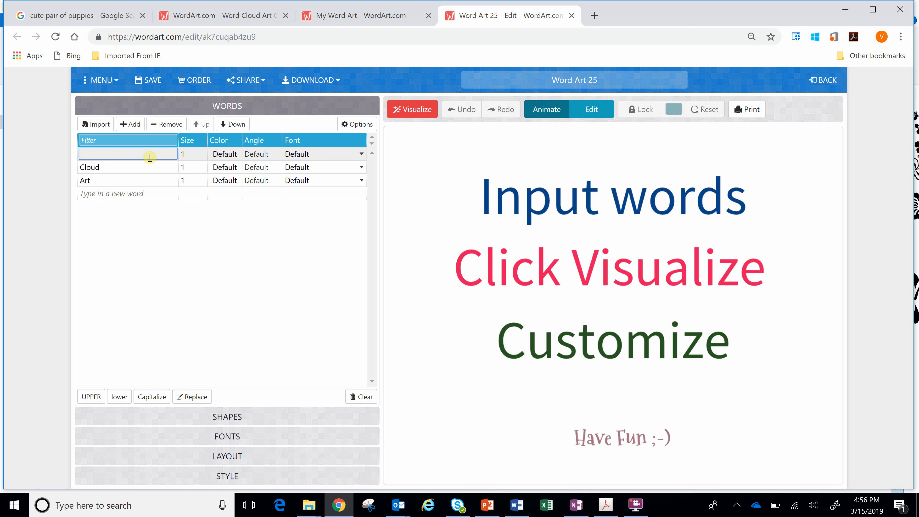
click(143, 168)
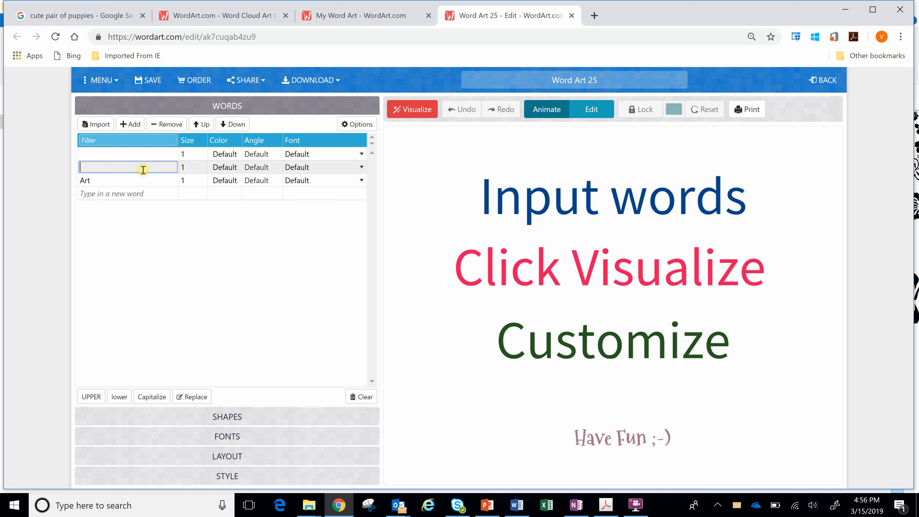
click(133, 181)
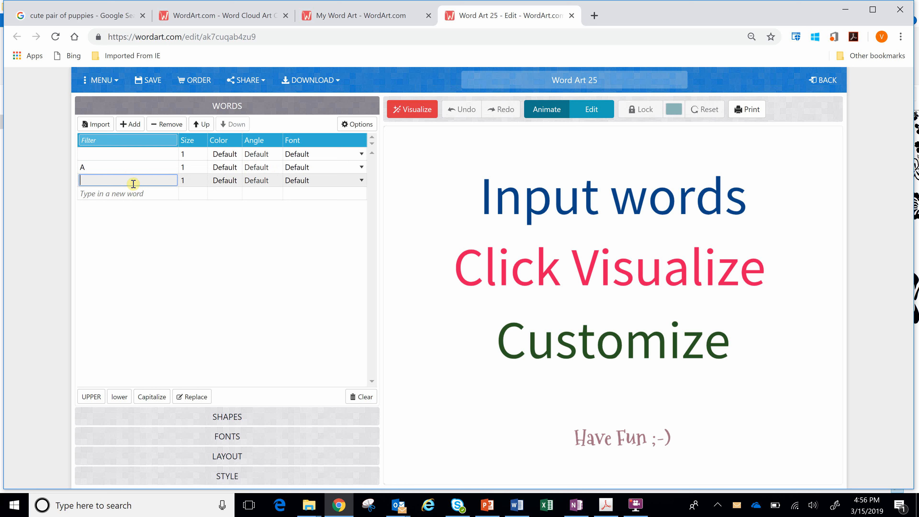
text(E)
Add I, J, Z, q, u and x as new words and visualize the word art.
click(127, 194)
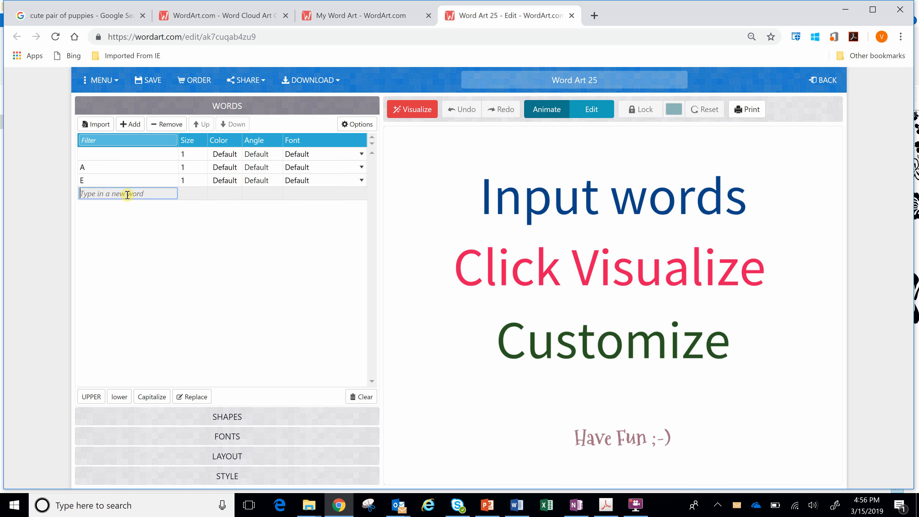
text(I)
key(Return)
text(J)
key(Return)
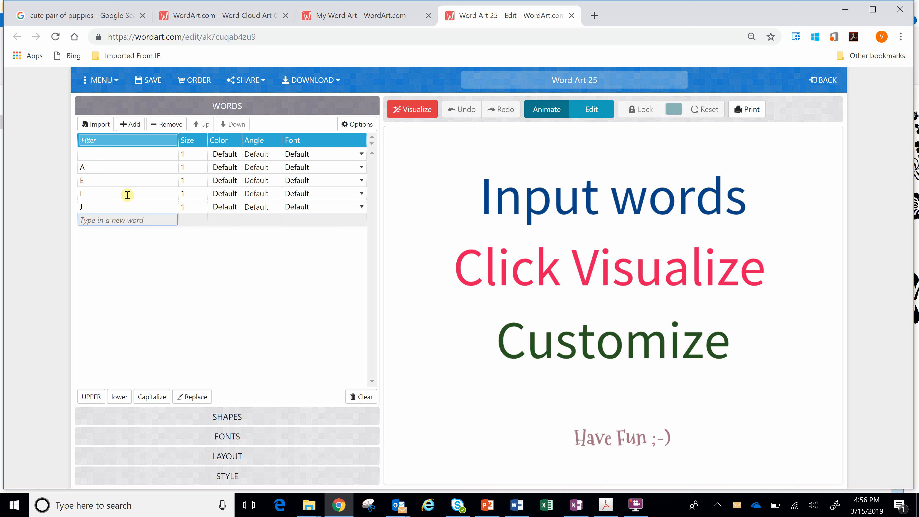
text(Z)
key(Return)
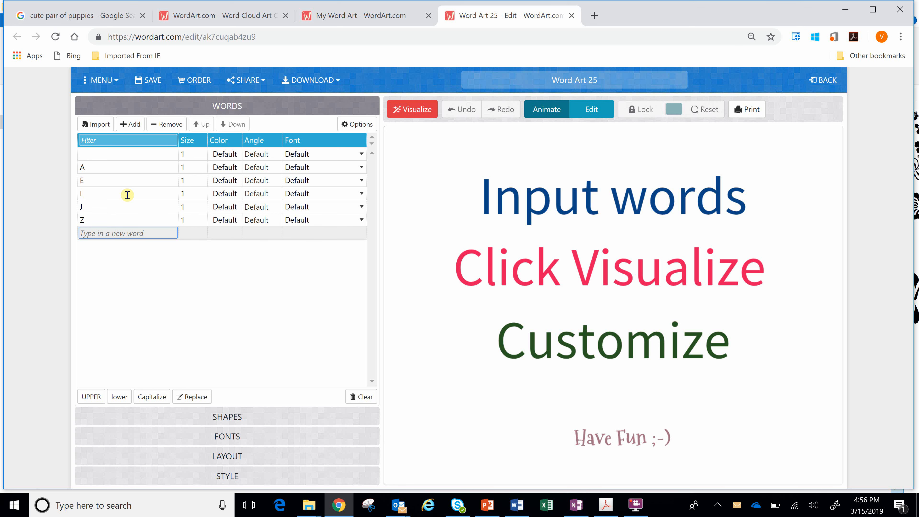
text(q)
key(Return)
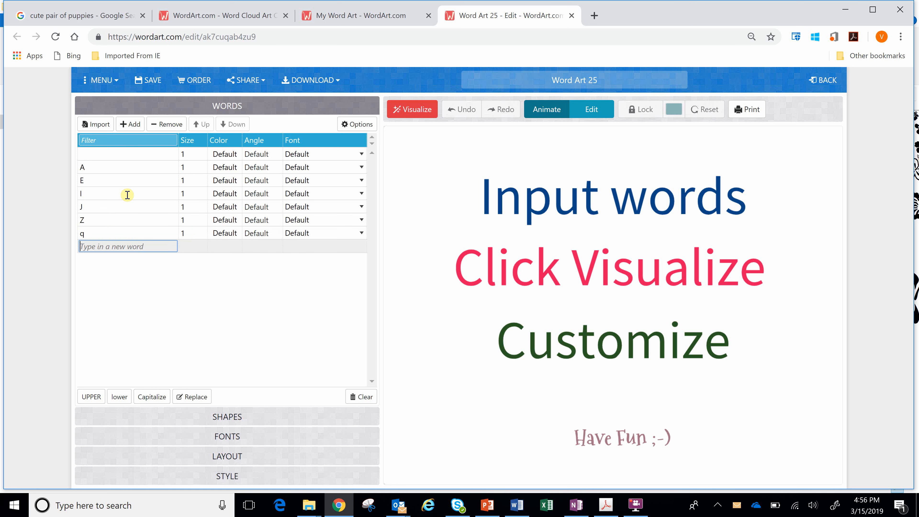
text(u)
key(Return)
text(x)
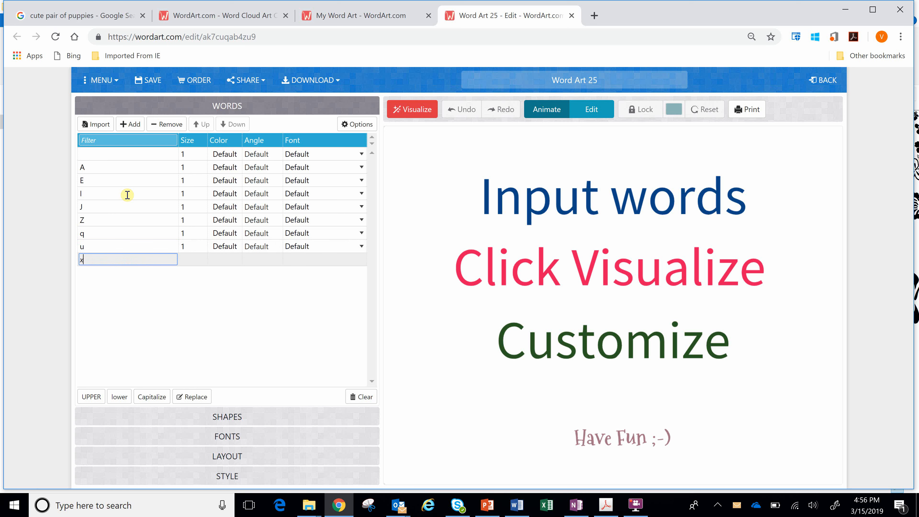
key(Return)
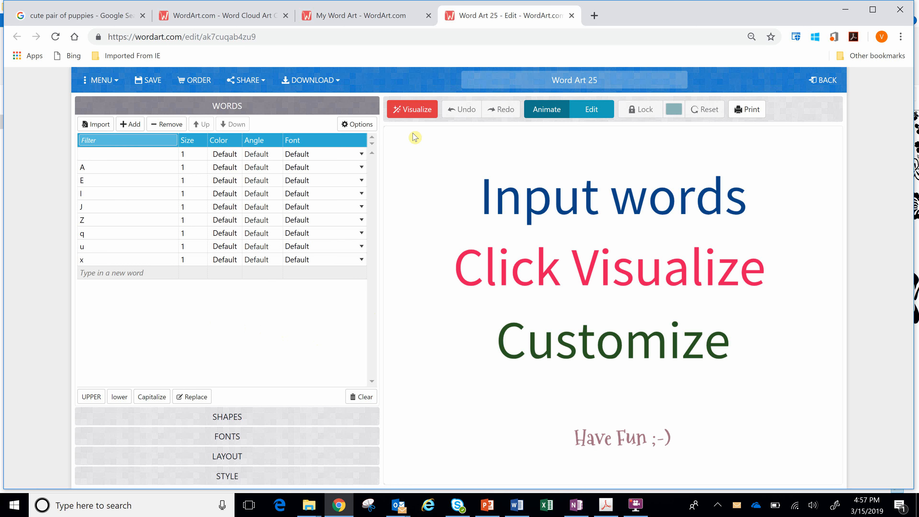
click(408, 115)
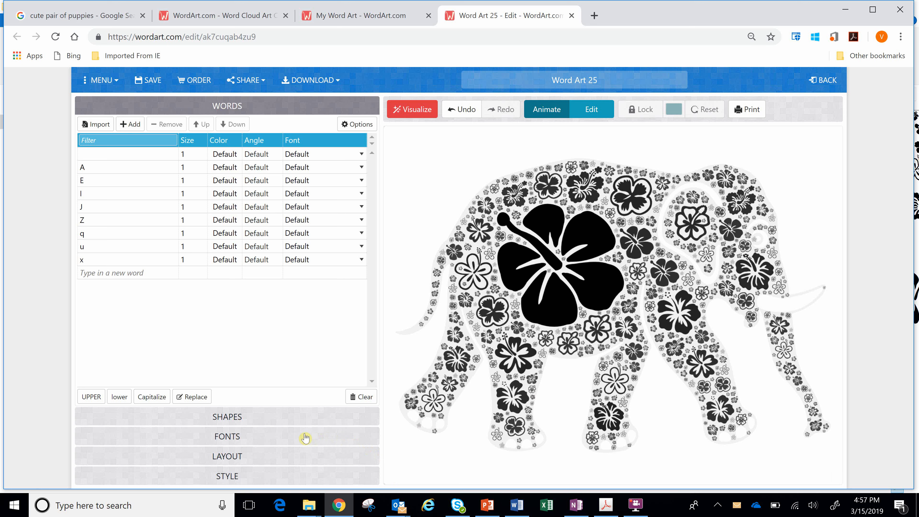
Set the style's color emphasis to 0% and the background image to 81%.
click(283, 455)
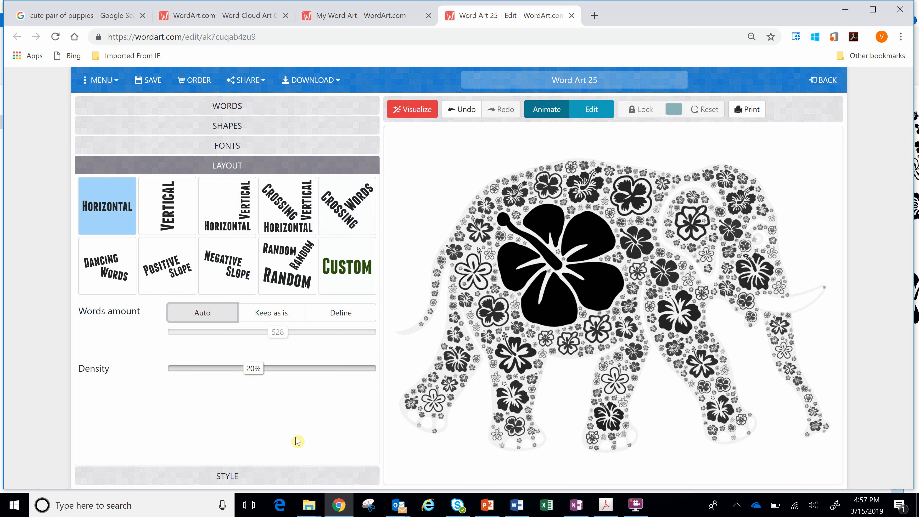
click(265, 477)
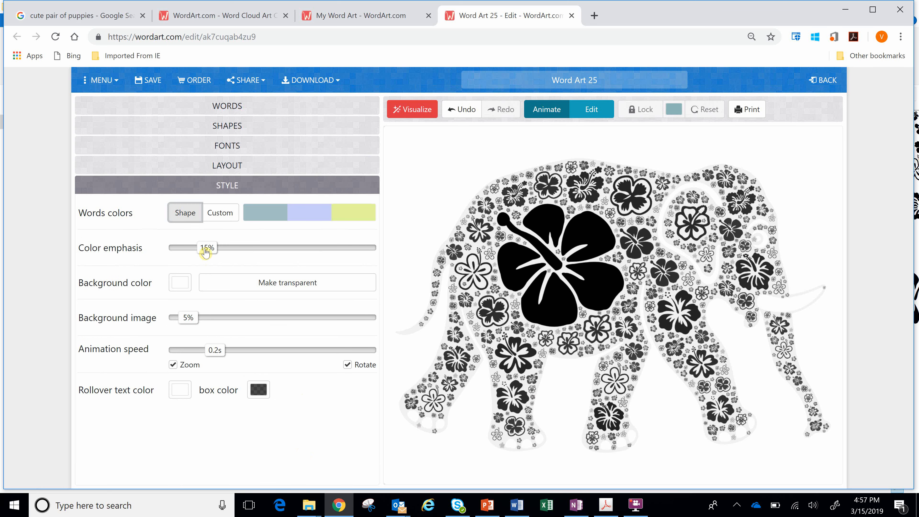
drag(205, 252, 174, 253)
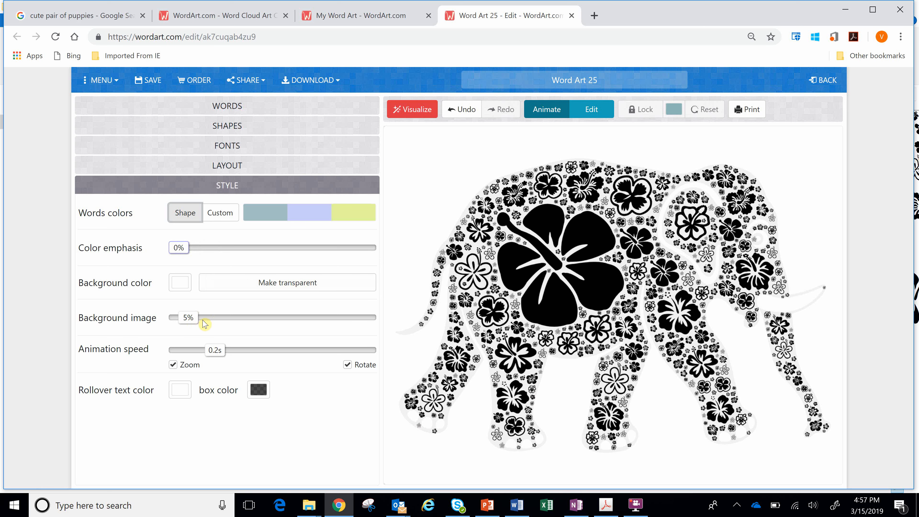
drag(188, 318, 323, 323)
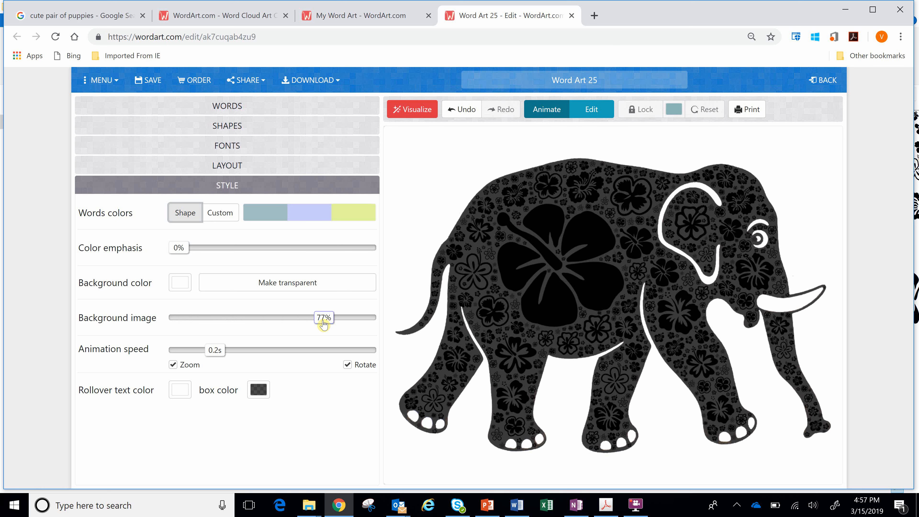
drag(323, 324, 331, 323)
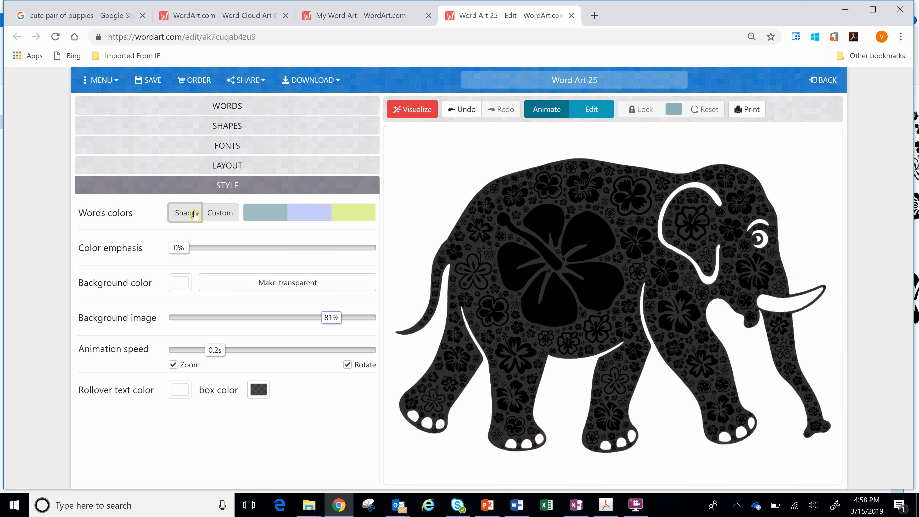
Switch the words colors to custom and add five random colors to the palette.
click(220, 213)
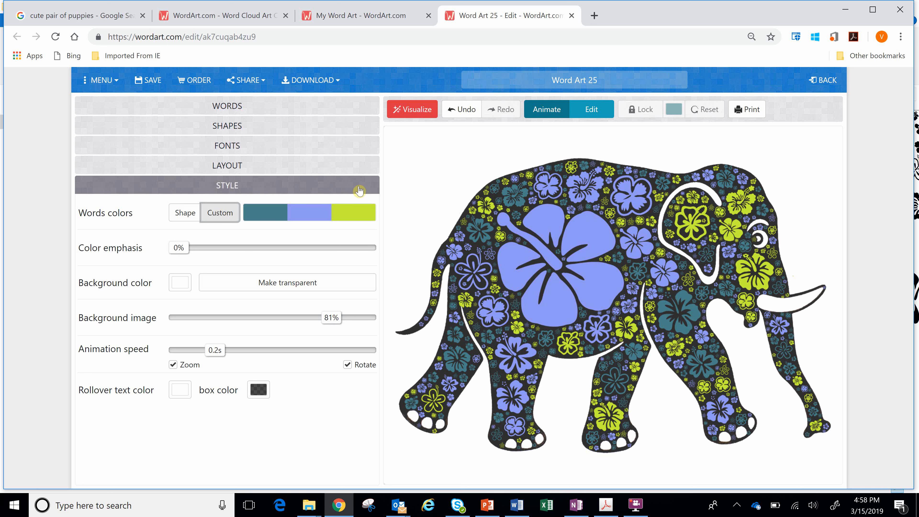
click(302, 215)
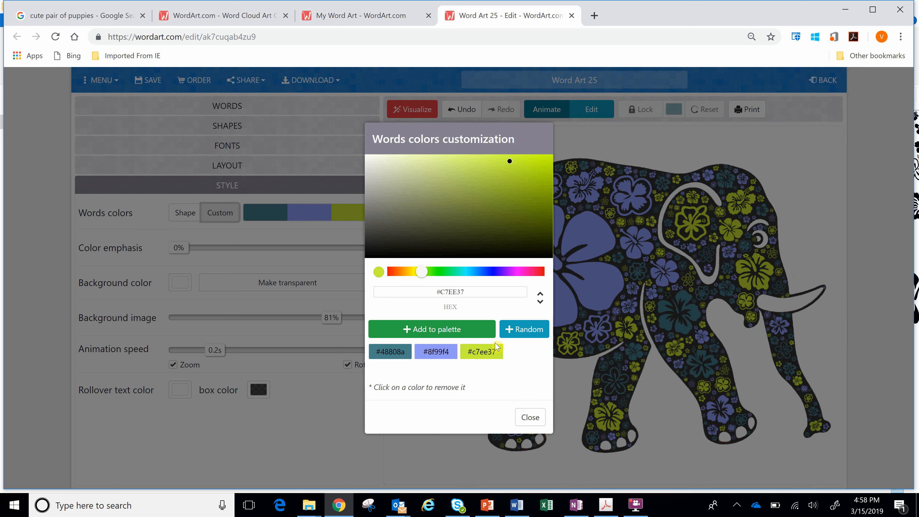
click(529, 332)
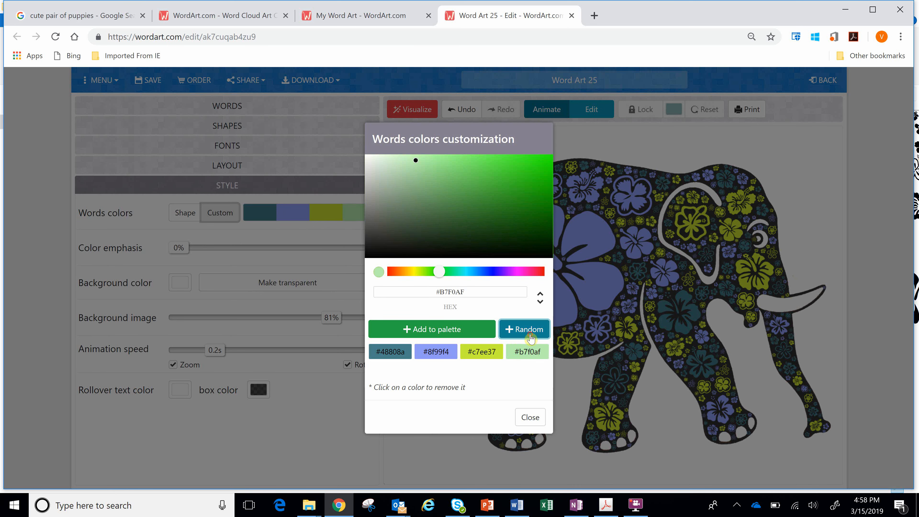
click(529, 330)
click(529, 330)
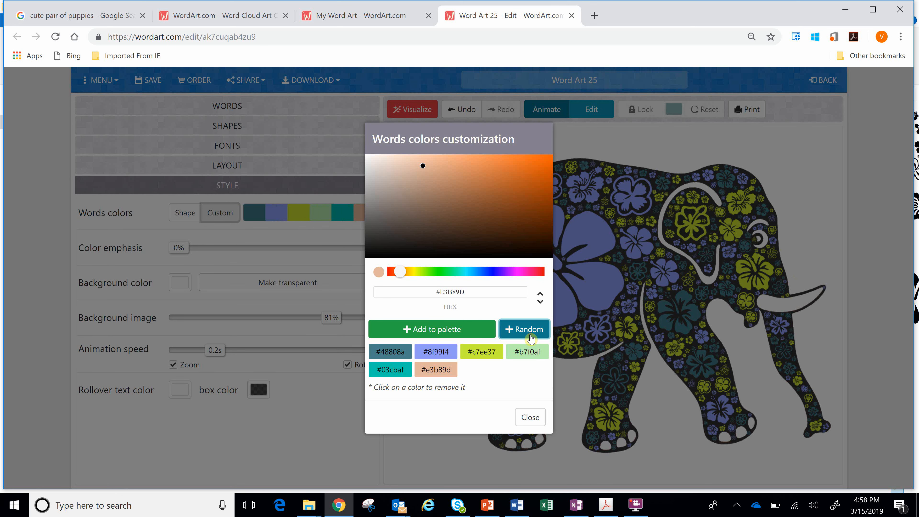
click(530, 330)
click(529, 330)
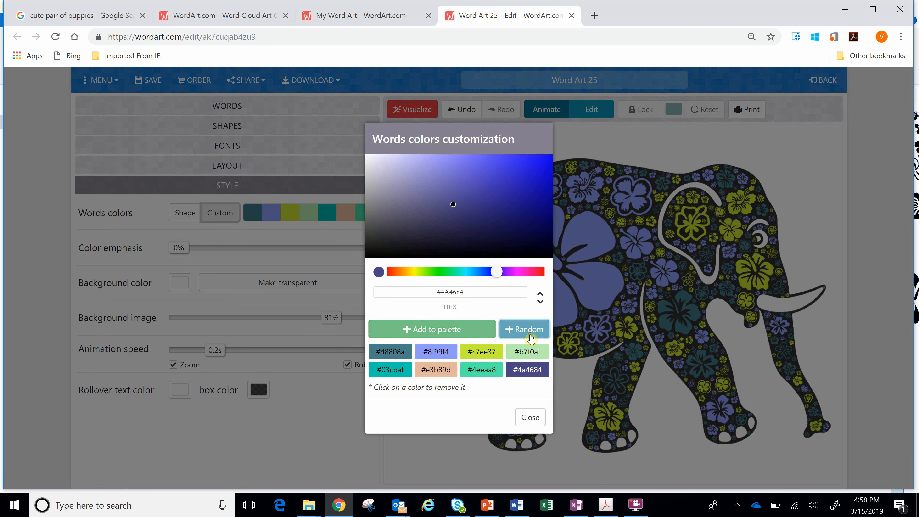
Refine the words palette by removing #4a4684, #48808a, #4eeaa8 and #0b91e7 and adding two random colors.
click(534, 375)
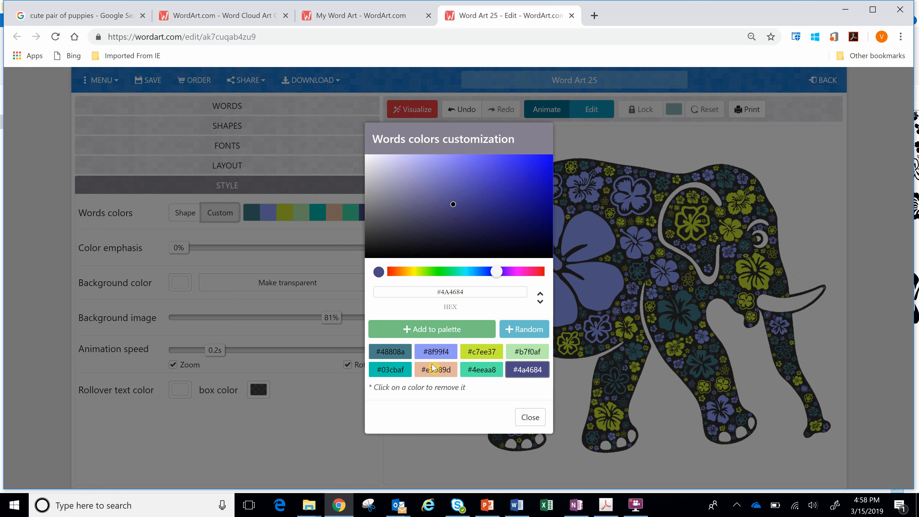
click(405, 358)
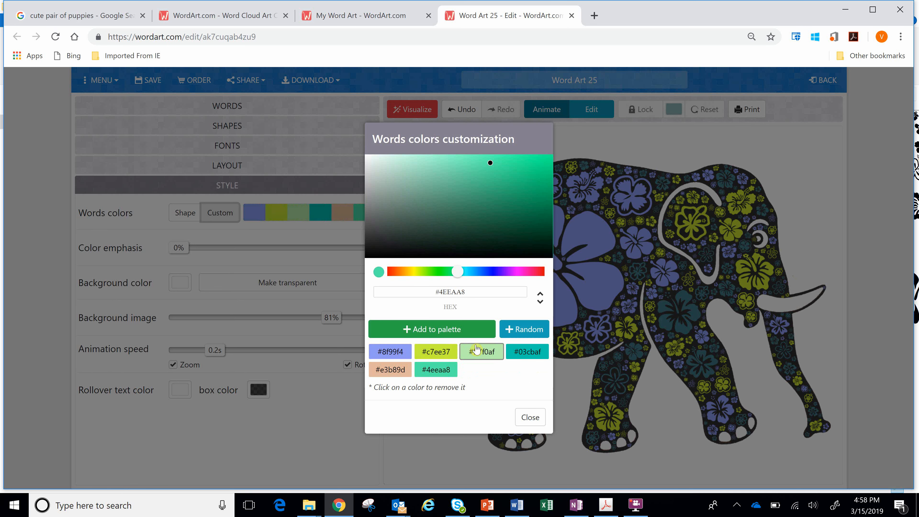
click(520, 332)
click(521, 331)
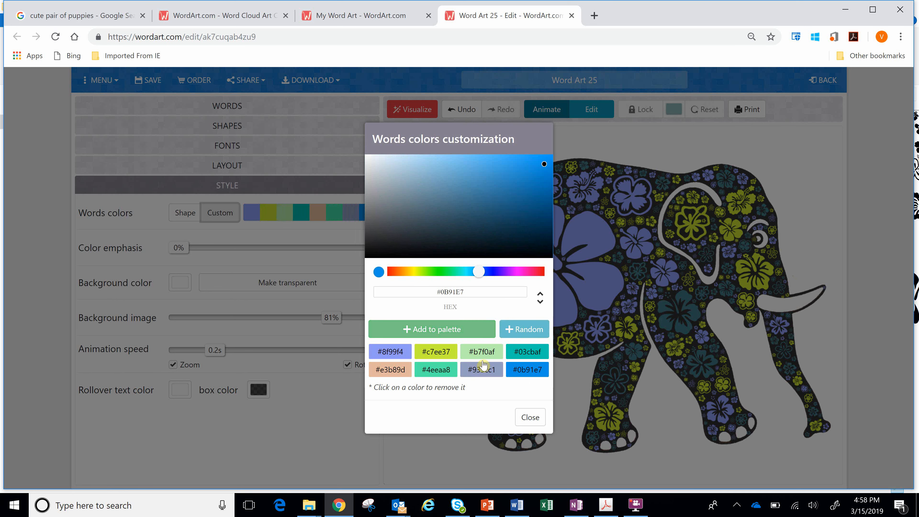
click(447, 376)
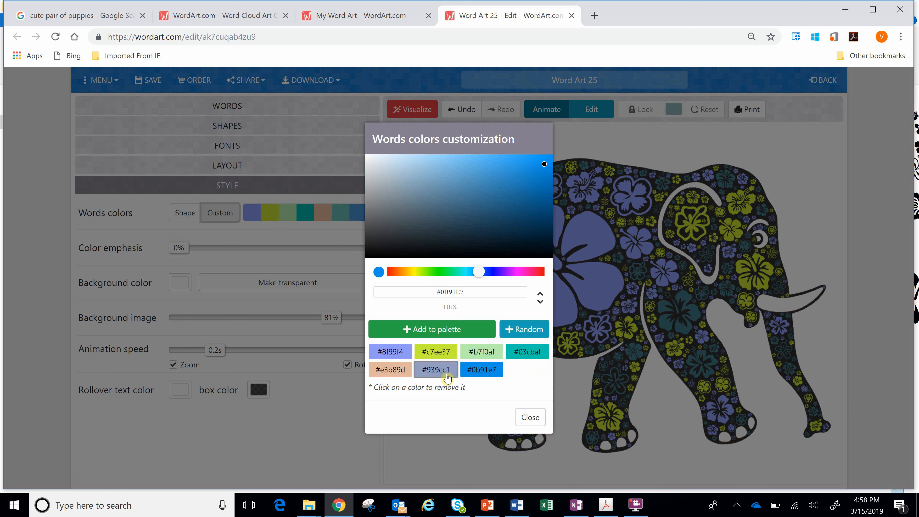
click(475, 379)
Add off-white #f6f2f3 and red #df2251 to the words palette and close the color customization.
click(537, 271)
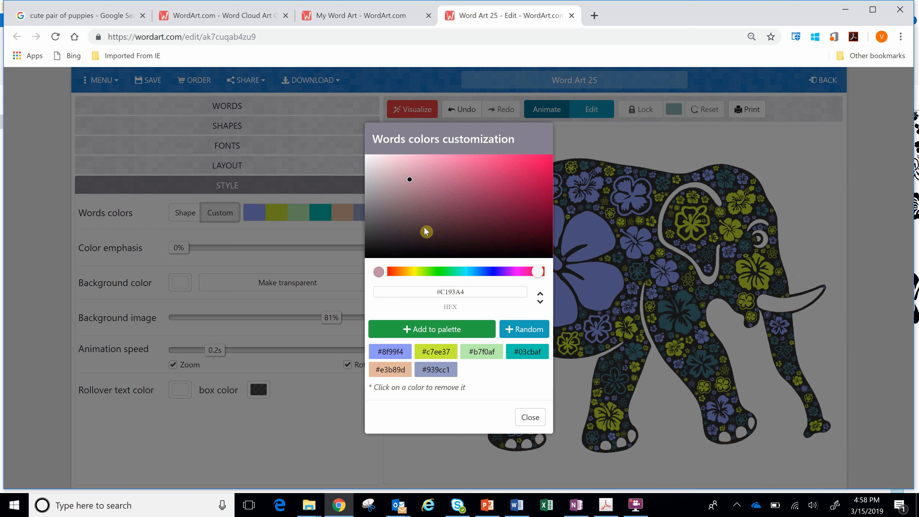
click(367, 157)
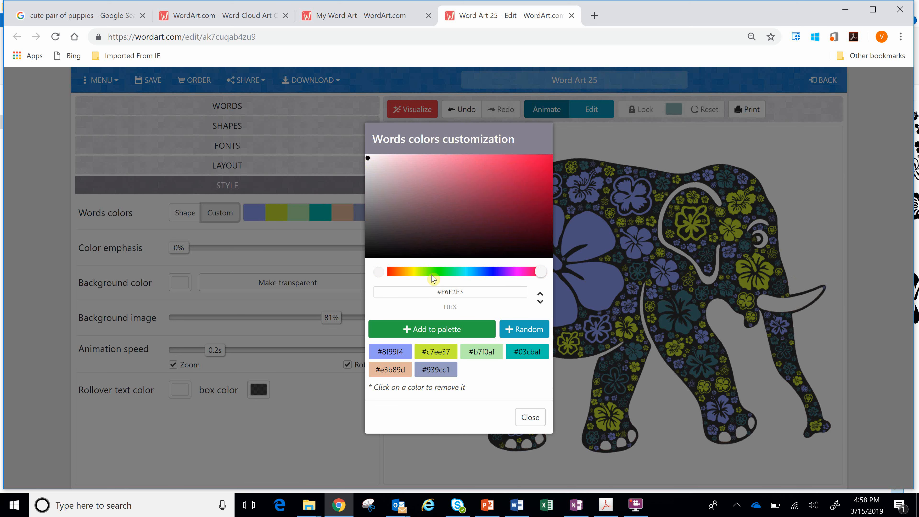
click(431, 330)
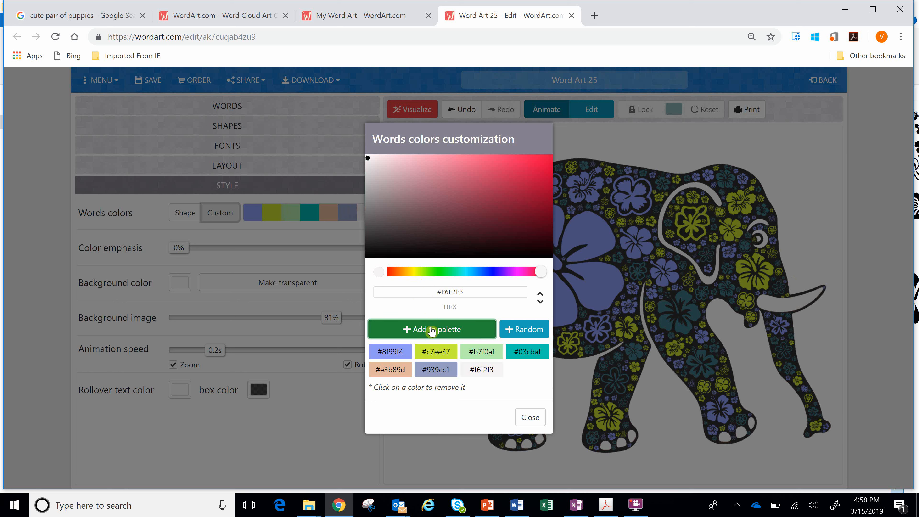
click(524, 167)
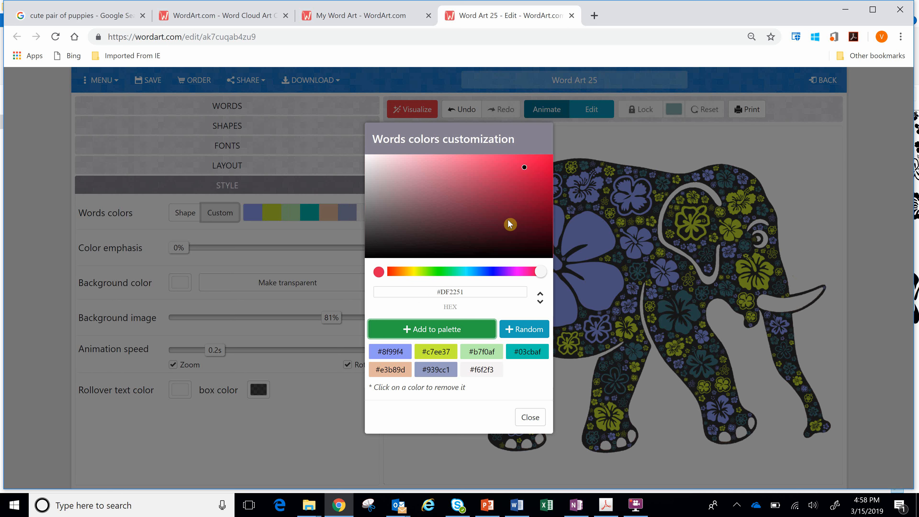
click(471, 330)
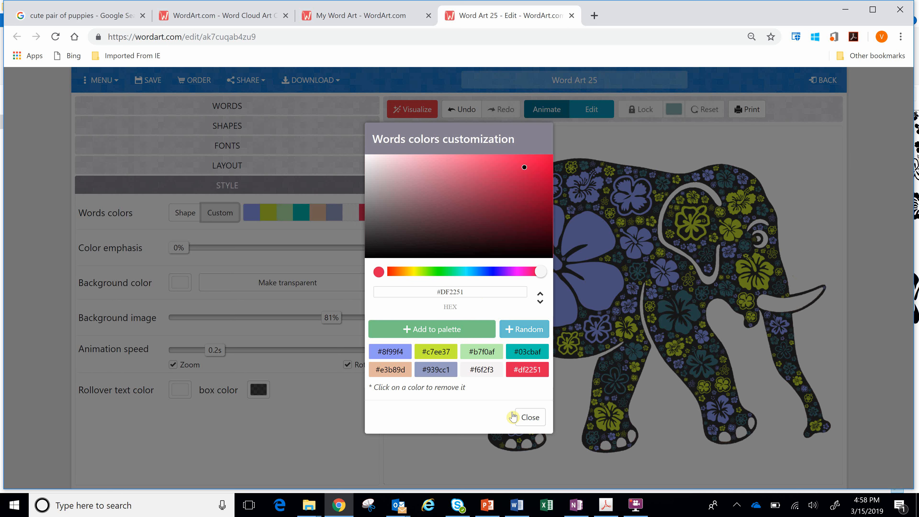
click(530, 417)
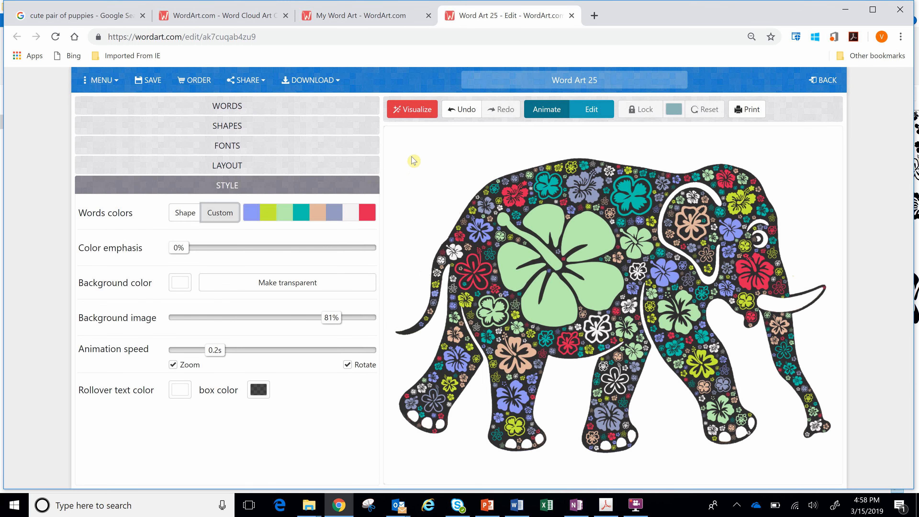
Visualize the elephant word art three times to generate new arrangements with the custom palette.
click(417, 112)
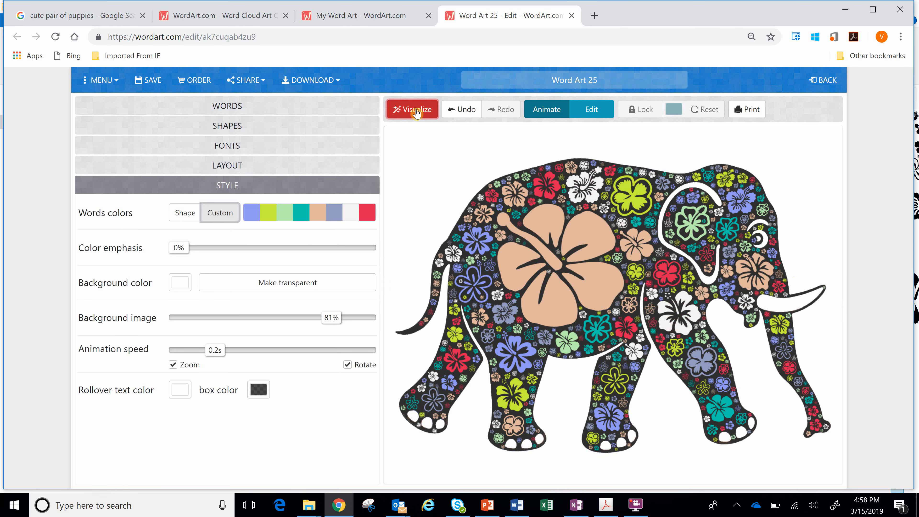
click(416, 109)
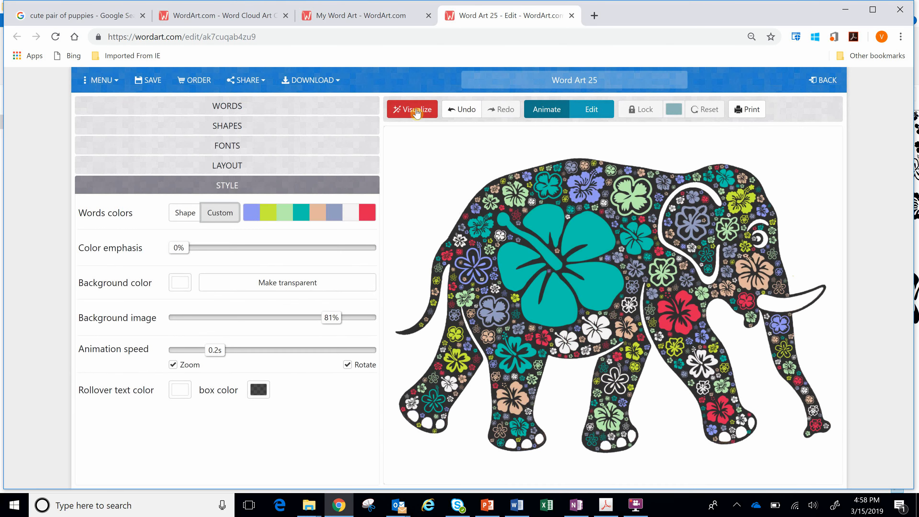
click(417, 111)
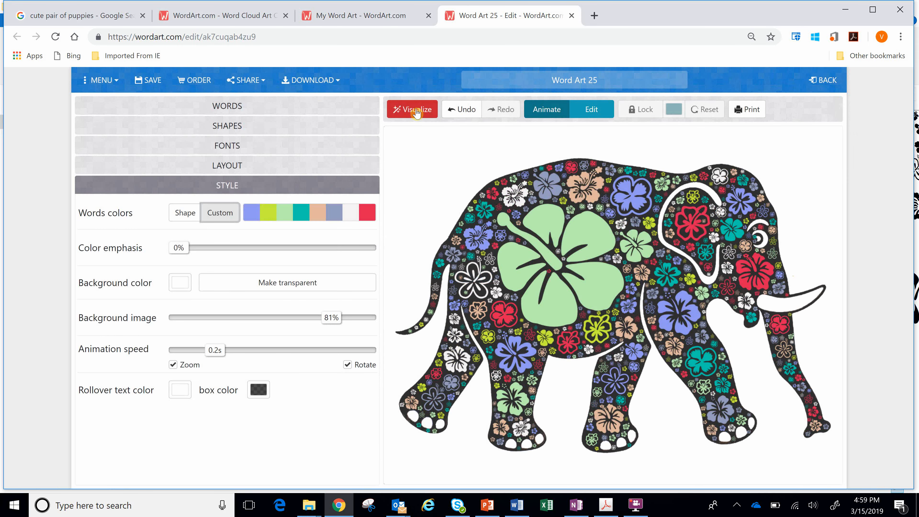
Download the word art as a standard JPEG and open the downloaded file Word Art 25.jpeg.
click(332, 82)
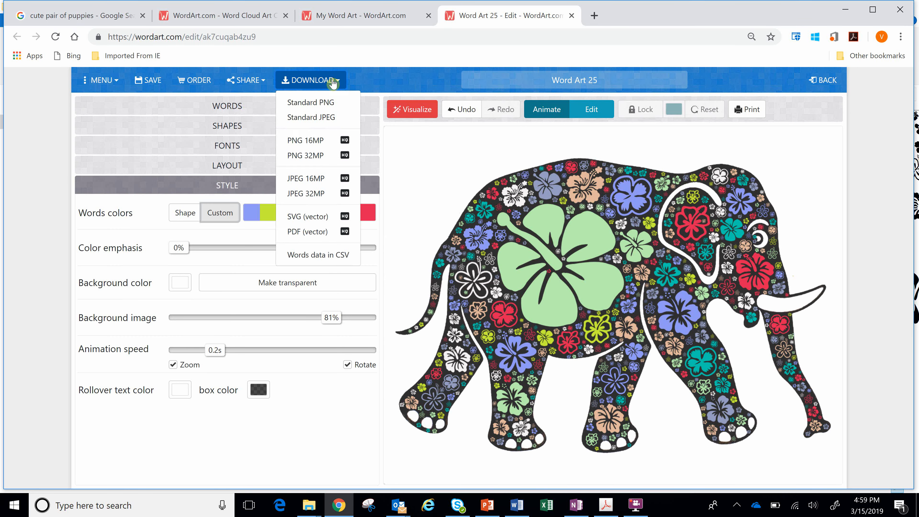
click(323, 117)
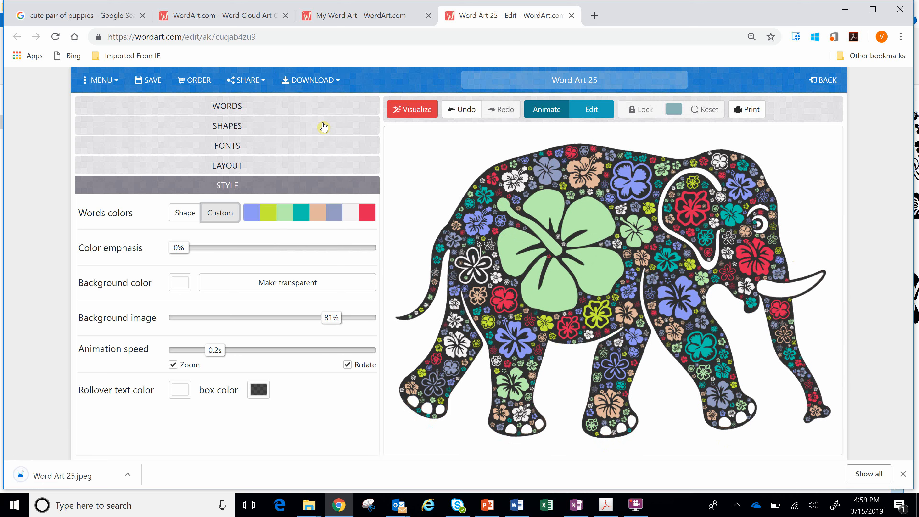
click(101, 477)
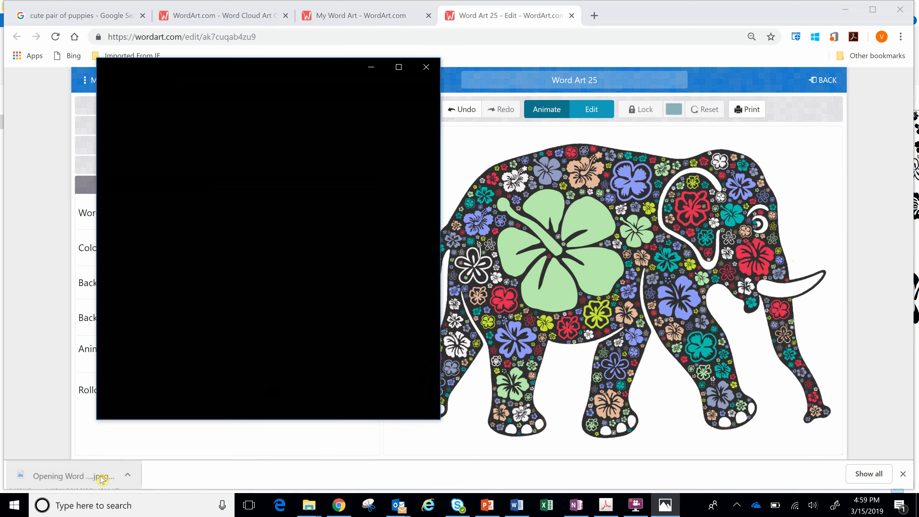